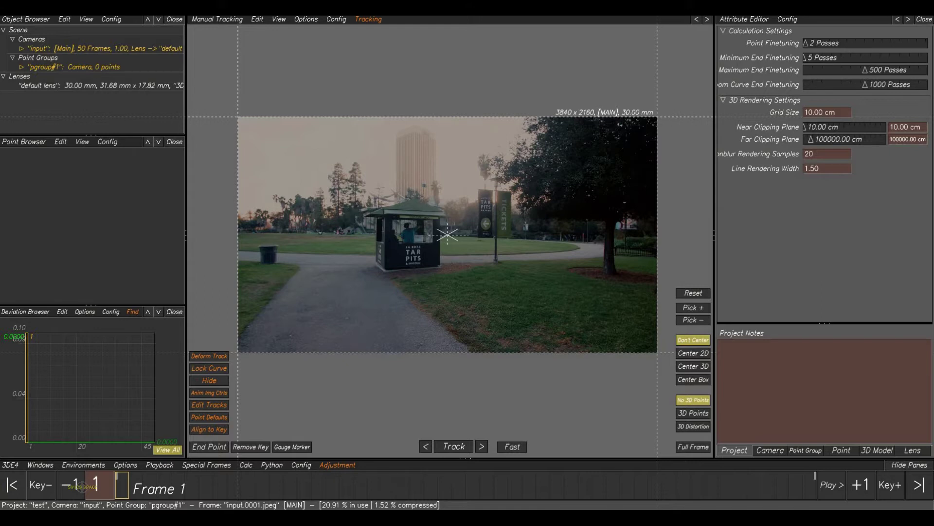
- Turn off the field-of-view display around the footage in the Manual Tracking view
{"action": "left_click", "coordinate": [279, 20]}
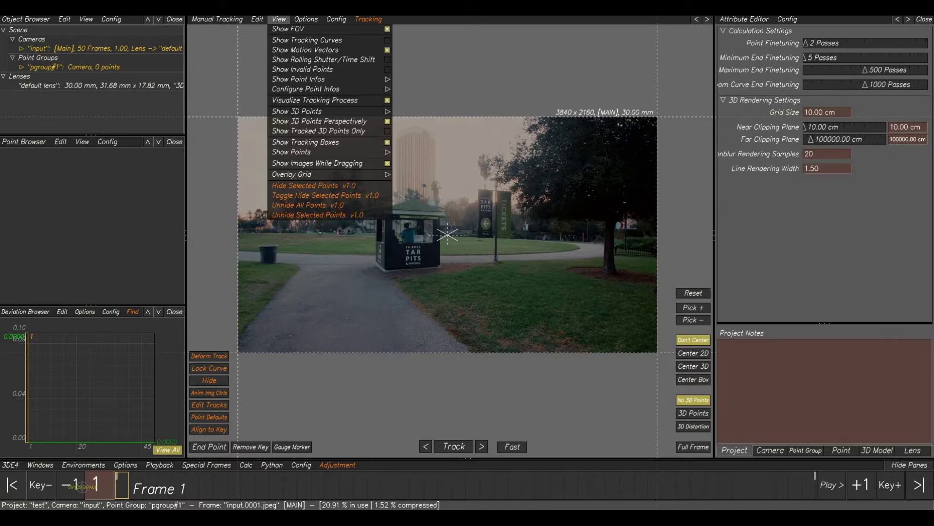
{"action": "left_click", "coordinate": [288, 29]}
{"action": "scroll", "coordinate": [469, 261], "scroll_direction": "up", "scroll_amount": 1}
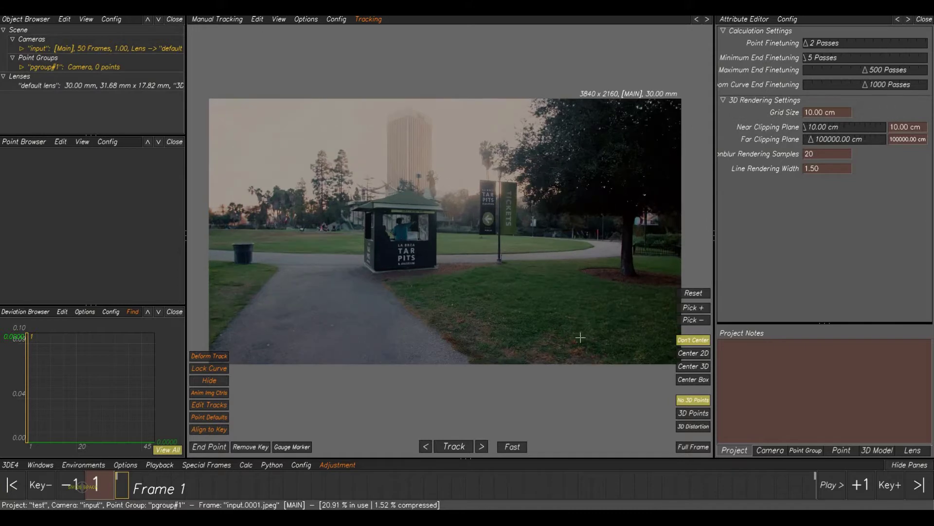
{"action": "middle_click_drag", "start_coordinate": [465, 325], "coordinate": [478, 337]}
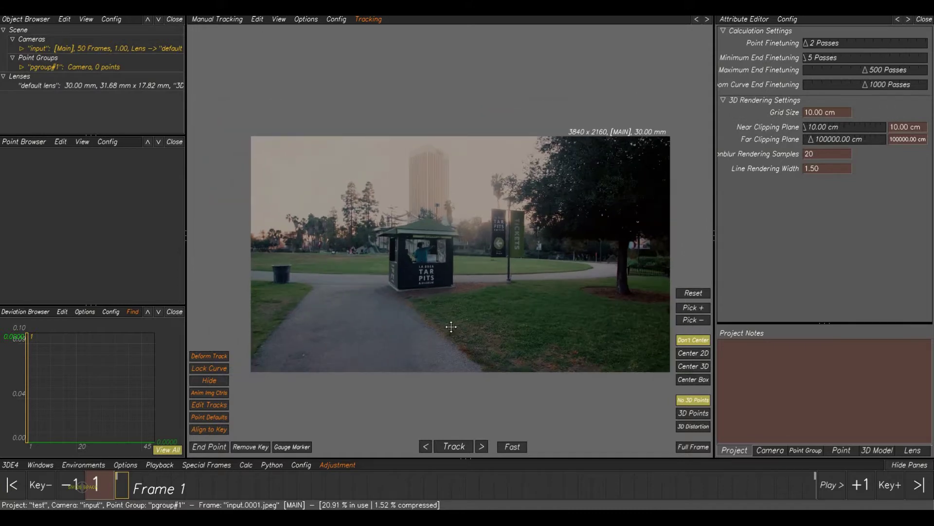
{"action": "scroll", "coordinate": [452, 327], "scroll_direction": "down", "scroll_amount": 2}
{"action": "scroll", "coordinate": [414, 285], "scroll_direction": "up", "scroll_amount": 1}
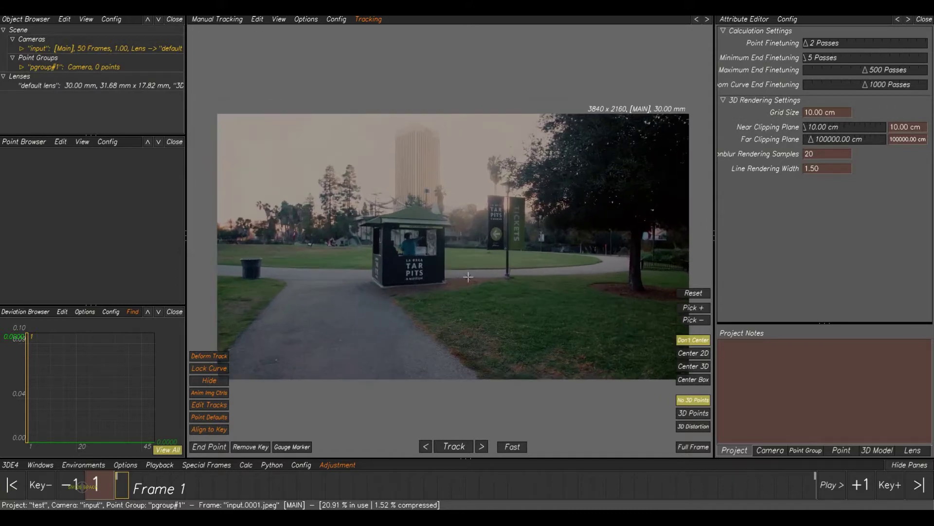
{"action": "middle_click_drag", "start_coordinate": [447, 302], "coordinate": [433, 318]}
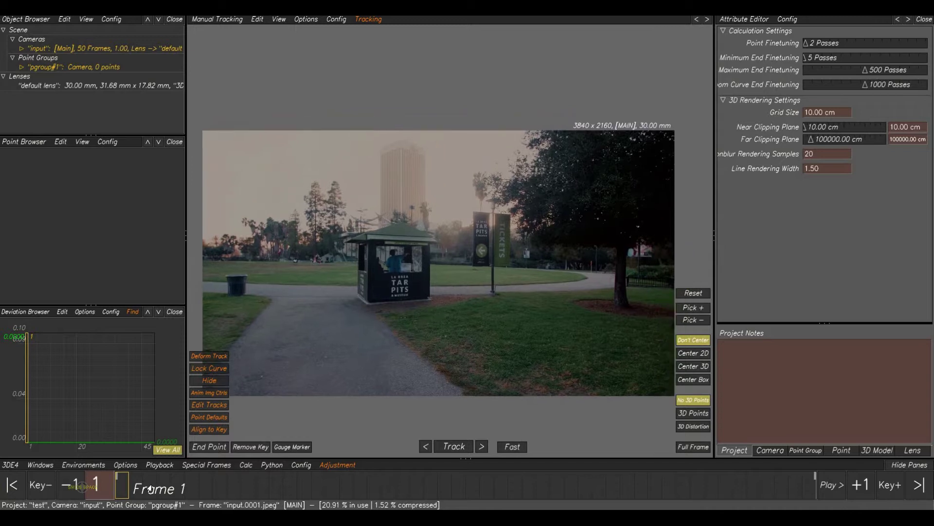
- Scrub through the footage and examine how the kiosk, signpost and ground move between frames
{"action": "left_click_drag", "start_coordinate": [615, 473], "coordinate": [325, 470]}
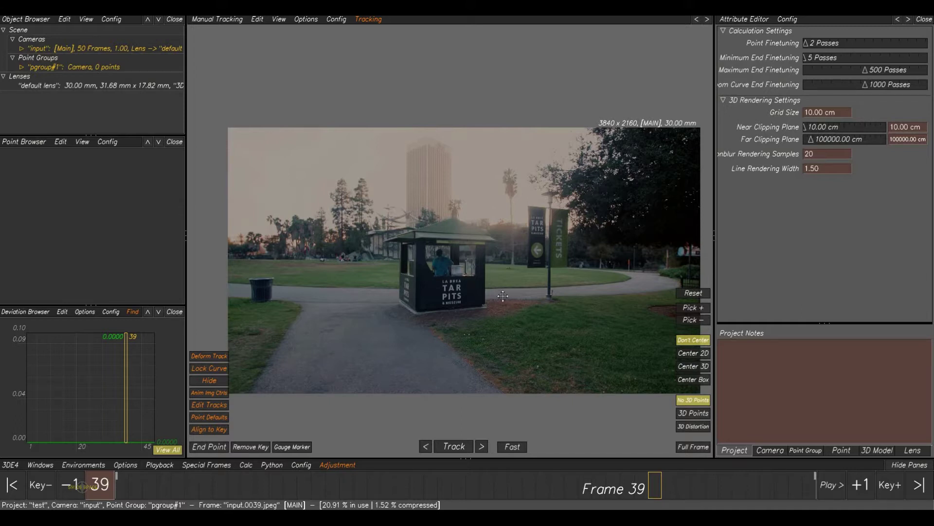
{"action": "middle_click_drag", "start_coordinate": [503, 296], "coordinate": [464, 311]}
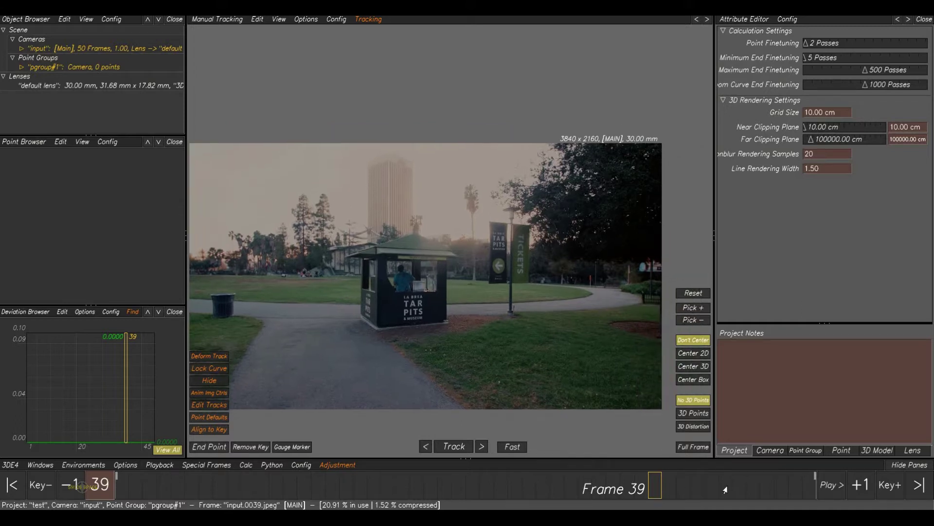
{"action": "mouse_move", "coordinate": [725, 489]}
{"action": "left_mouse_down"}
{"action": "mouse_move", "coordinate": [388, 482]}
{"action": "mouse_move", "coordinate": [442, 466]}
{"action": "left_mouse_up"}
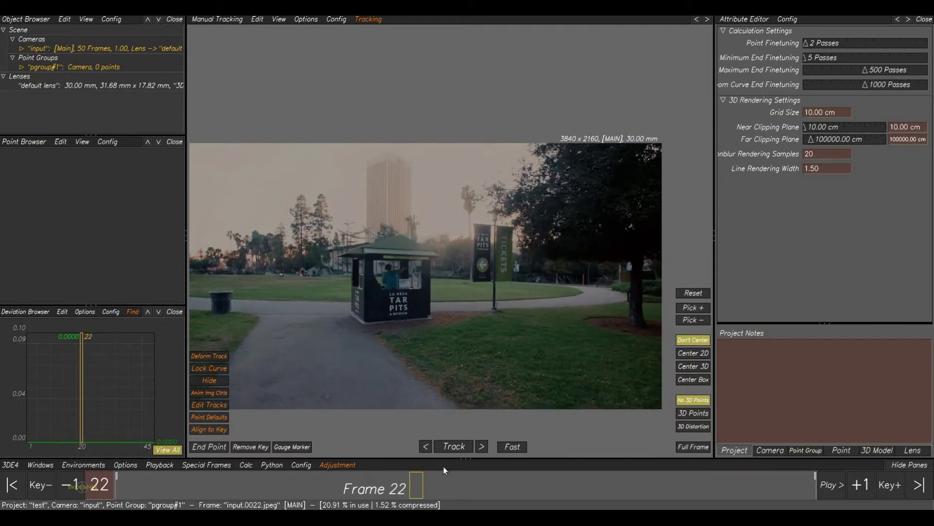
{"action": "scroll", "coordinate": [466, 287], "scroll_direction": "up", "scroll_amount": 6}
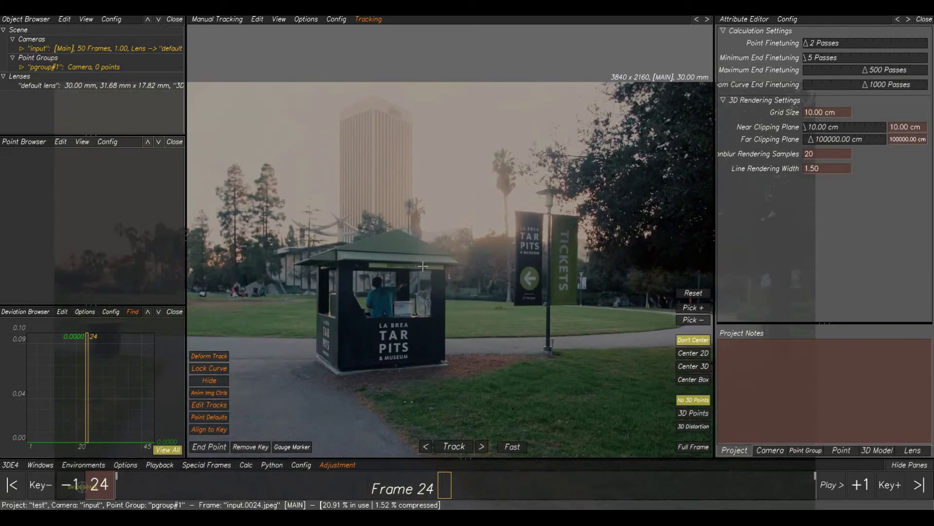
{"action": "left_click", "coordinate": [436, 483]}
{"action": "scroll", "coordinate": [363, 338], "scroll_direction": "down", "scroll_amount": 3}
{"action": "middle_click_drag", "start_coordinate": [362, 338], "coordinate": [340, 334]}
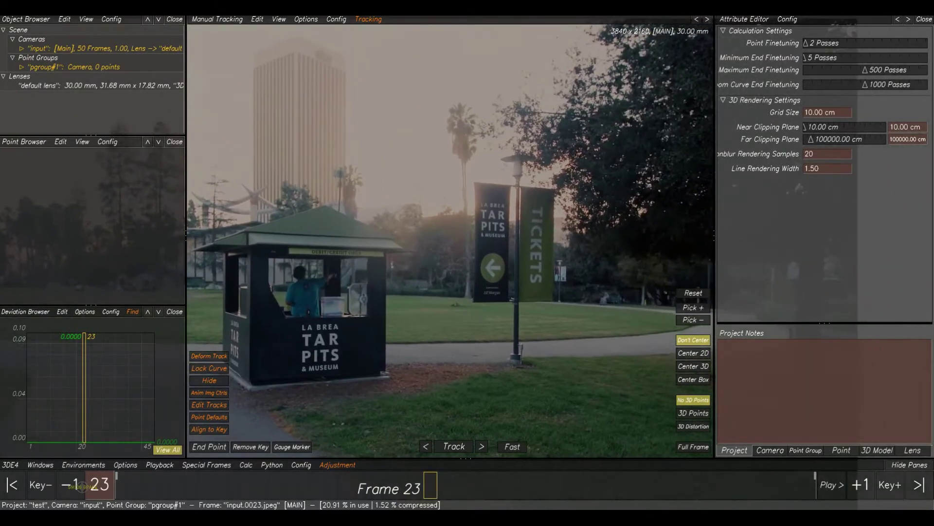
{"action": "mouse_move", "coordinate": [389, 495]}
{"action": "left_mouse_down"}
{"action": "mouse_move", "coordinate": [674, 497]}
{"action": "mouse_move", "coordinate": [224, 496]}
{"action": "mouse_move", "coordinate": [605, 503]}
{"action": "mouse_move", "coordinate": [334, 498]}
{"action": "mouse_move", "coordinate": [772, 495]}
{"action": "mouse_move", "coordinate": [399, 485]}
{"action": "mouse_move", "coordinate": [209, 494]}
{"action": "mouse_move", "coordinate": [641, 494]}
{"action": "mouse_move", "coordinate": [671, 506]}
{"action": "mouse_move", "coordinate": [390, 498]}
{"action": "left_mouse_up"}
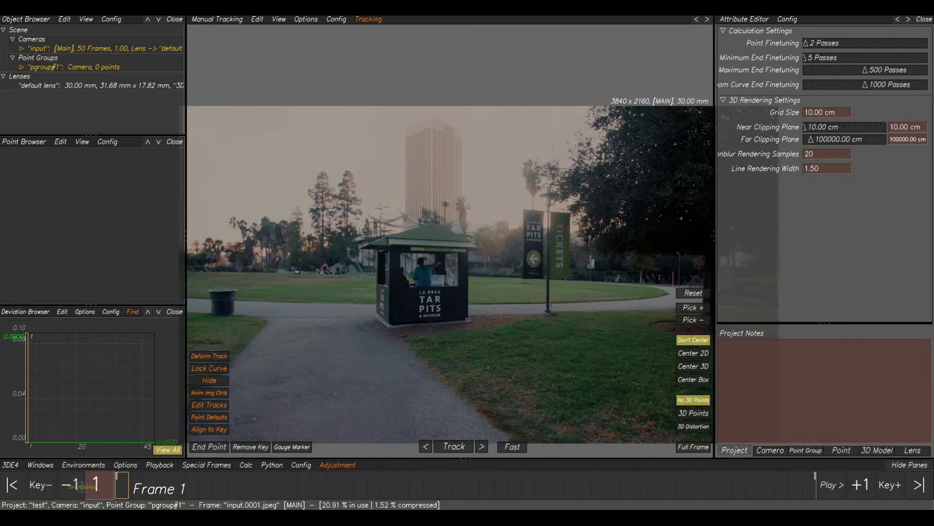
- Open the Image Controls window beside the kiosk and enable image controls for the footage
{"action": "left_click", "coordinate": [41, 466]}
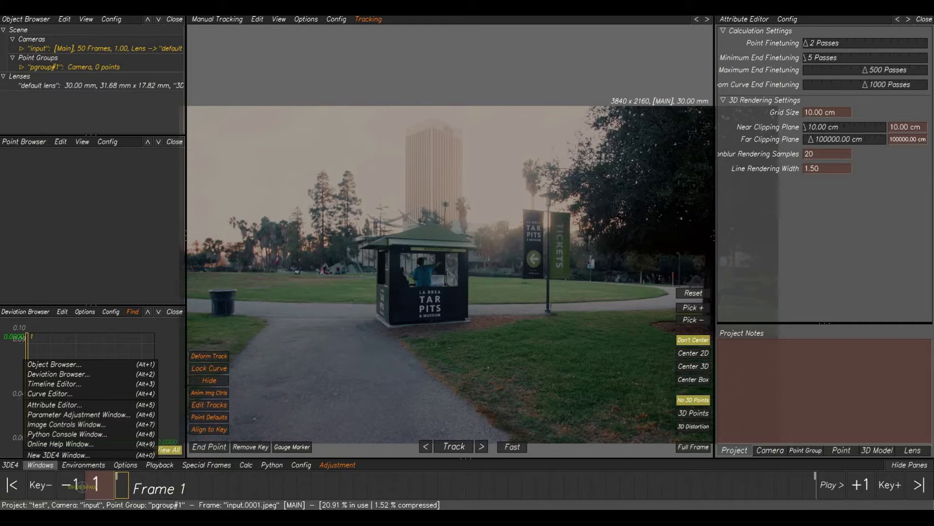
{"action": "left_click", "coordinate": [372, 490]}
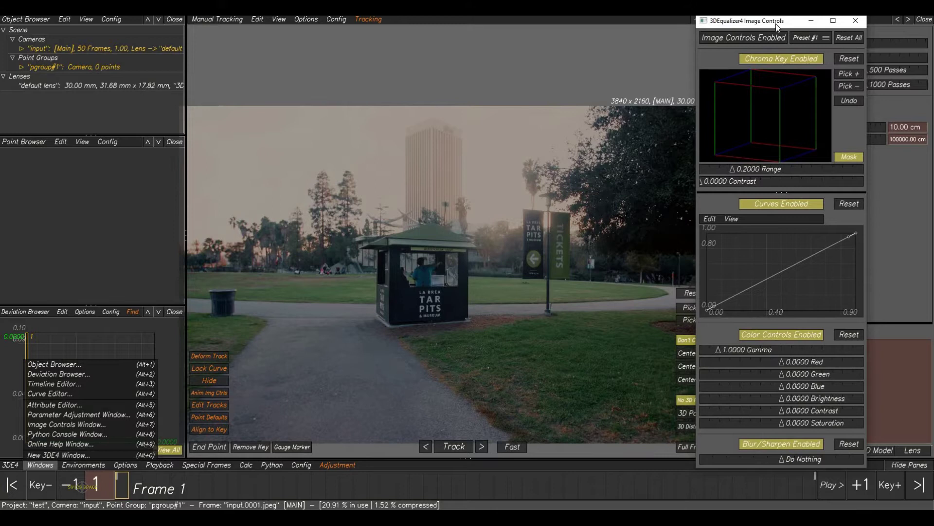
{"action": "left_click_drag", "start_coordinate": [621, 28], "coordinate": [583, 28]}
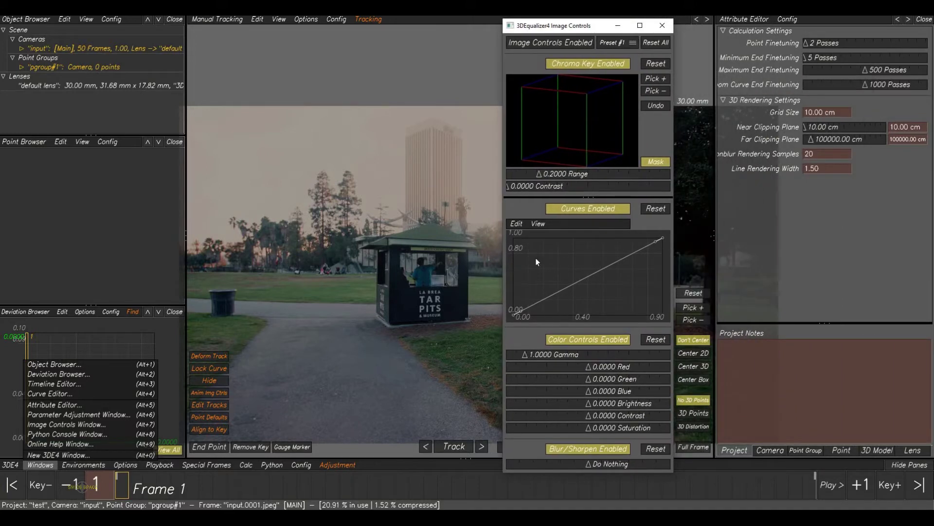
{"action": "left_click", "coordinate": [522, 45]}
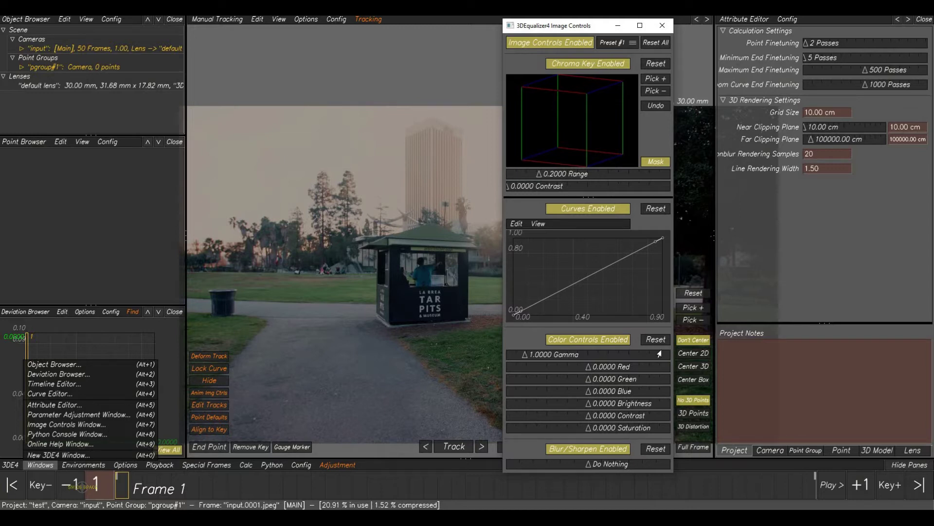
- Adjust the footage's color controls to gamma 1.6518, brightness 0.0536 and contrast 0.1905
{"action": "left_click", "coordinate": [577, 344]}
{"action": "left_click", "coordinate": [576, 344]}
{"action": "left_click", "coordinate": [576, 344]}
{"action": "left_click", "coordinate": [576, 345]}
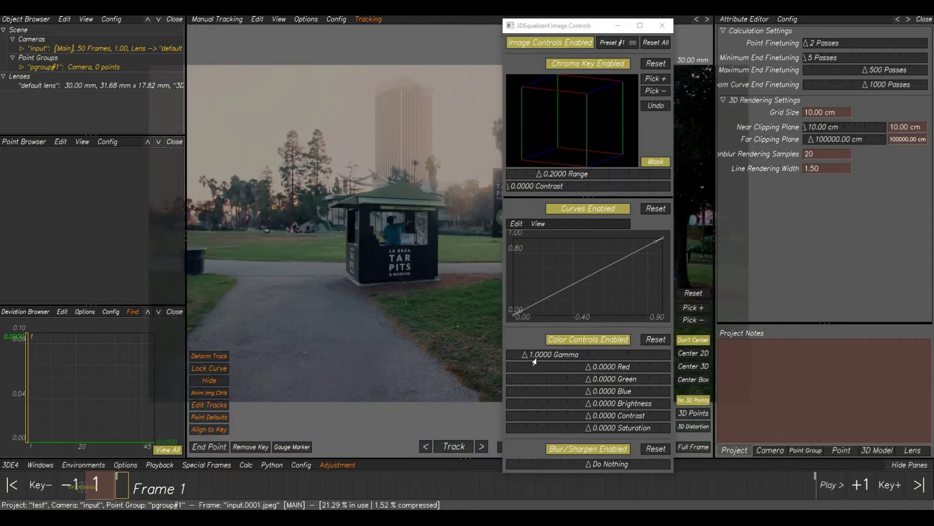
{"action": "left_click", "coordinate": [539, 356]}
{"action": "left_click", "coordinate": [604, 418]}
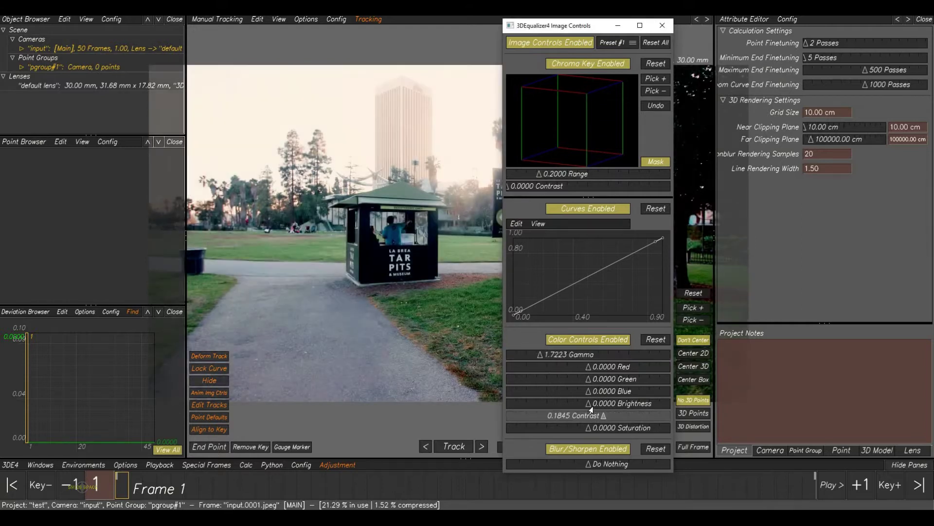
{"action": "left_click_drag", "start_coordinate": [591, 407], "coordinate": [579, 404]}
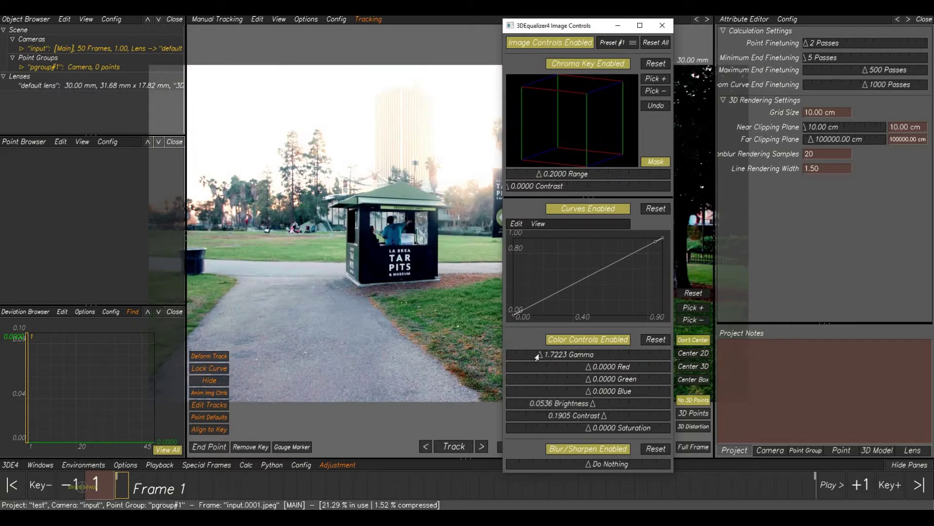
{"action": "left_click_drag", "start_coordinate": [538, 358], "coordinate": [538, 357]}
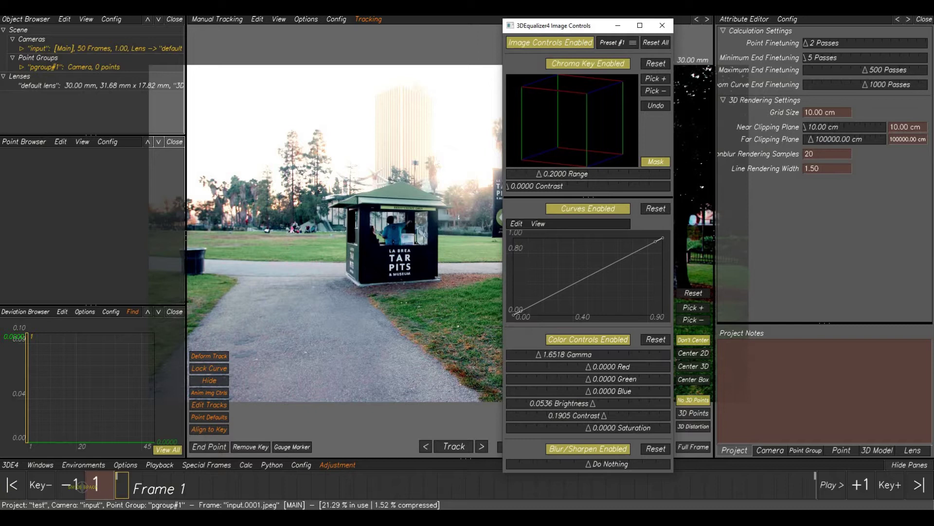
- Compare the footage with and without the image adjustments, keeping the controls window clear of the signpost
{"action": "left_click_drag", "start_coordinate": [599, 25], "coordinate": [686, 22]}
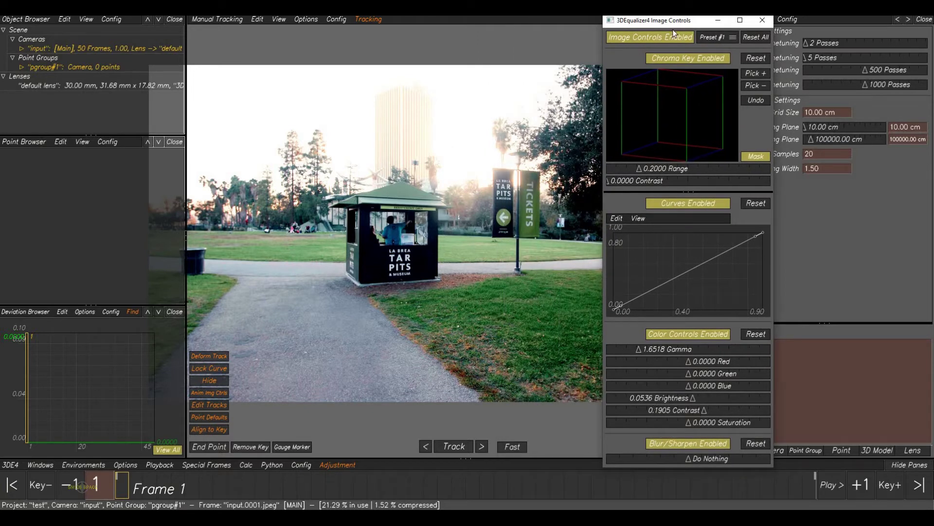
{"action": "left_click", "coordinate": [645, 39]}
{"action": "left_click", "coordinate": [645, 39]}
{"action": "left_click", "coordinate": [645, 39]}
{"action": "left_click", "coordinate": [645, 39]}
{"action": "left_click", "coordinate": [645, 39]}
{"action": "left_click", "coordinate": [645, 39]}
{"action": "left_click", "coordinate": [645, 38]}
{"action": "left_click", "coordinate": [645, 38]}
{"action": "left_click", "coordinate": [645, 39]}
{"action": "left_click", "coordinate": [645, 39]}
{"action": "left_click_drag", "start_coordinate": [692, 23], "coordinate": [701, 24]}
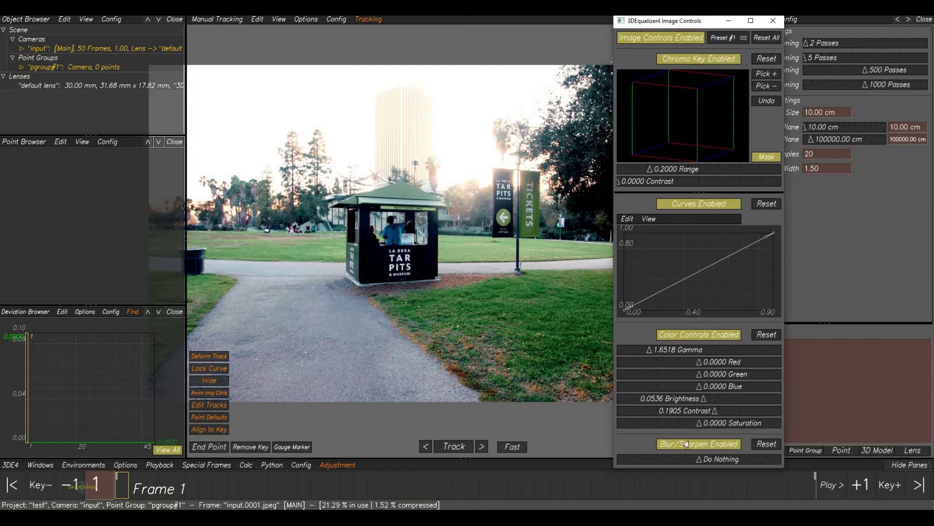
- Try blurring and sharpening the footage, then reset the blur/sharpen settings and the color controls
{"action": "left_click", "coordinate": [715, 445]}
{"action": "left_click_drag", "start_coordinate": [701, 460], "coordinate": [729, 460]}
{"action": "left_click_drag", "start_coordinate": [728, 460], "coordinate": [617, 460]}
{"action": "left_click", "coordinate": [697, 445]}
{"action": "left_click", "coordinate": [697, 446]}
{"action": "left_click", "coordinate": [765, 443]}
{"action": "left_click", "coordinate": [774, 335]}
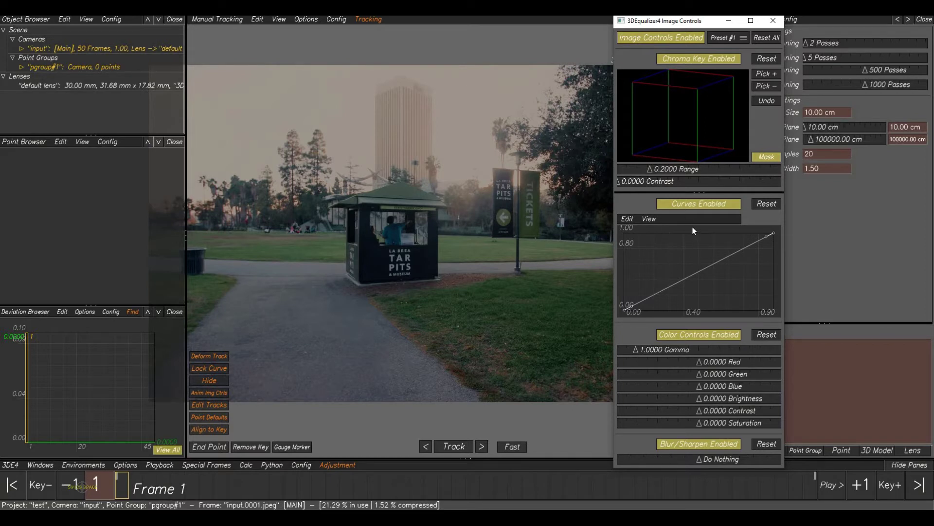
- Show the red curve, try raising the footage's red tones with its upper handle, and reset the curves
{"action": "left_click", "coordinate": [647, 220]}
{"action": "left_click", "coordinate": [640, 223]}
{"action": "left_click", "coordinate": [633, 221]}
{"action": "left_click", "coordinate": [647, 221]}
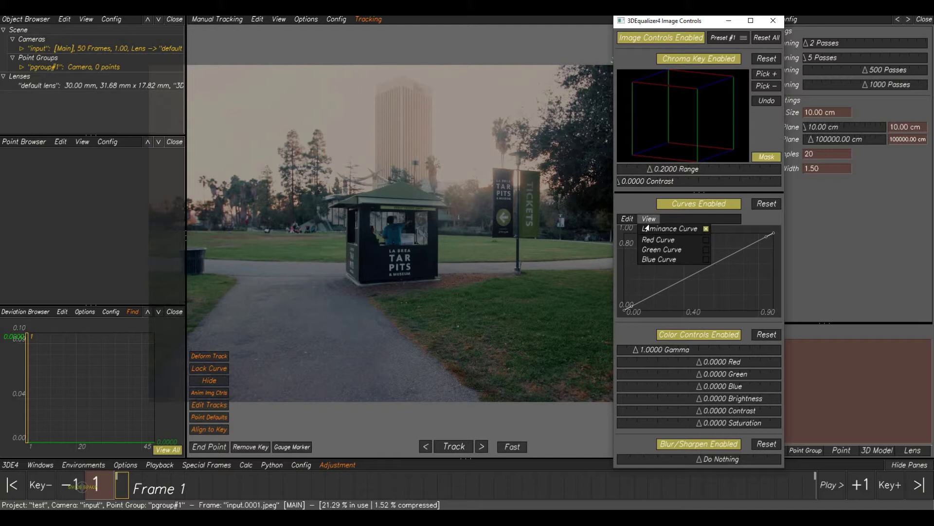
{"action": "left_click", "coordinate": [658, 240]}
{"action": "left_click", "coordinate": [765, 236]}
{"action": "mouse_move", "coordinate": [765, 236]}
{"action": "left_mouse_down"}
{"action": "mouse_move", "coordinate": [765, 246]}
{"action": "mouse_move", "coordinate": [755, 237]}
{"action": "left_mouse_up"}
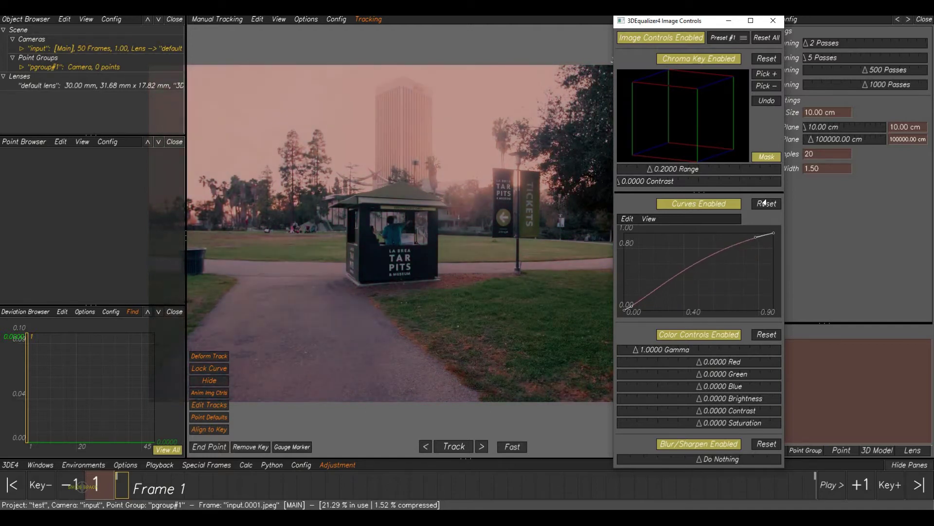
{"action": "left_click", "coordinate": [765, 204]}
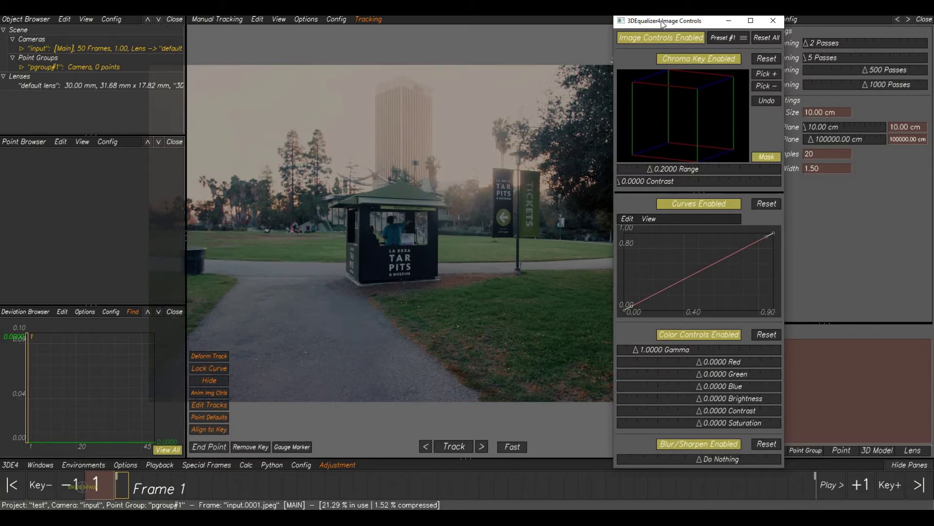
- Add the color of the small white spot in the grass to the chroma key
{"action": "left_click_drag", "start_coordinate": [663, 24], "coordinate": [686, 22]}
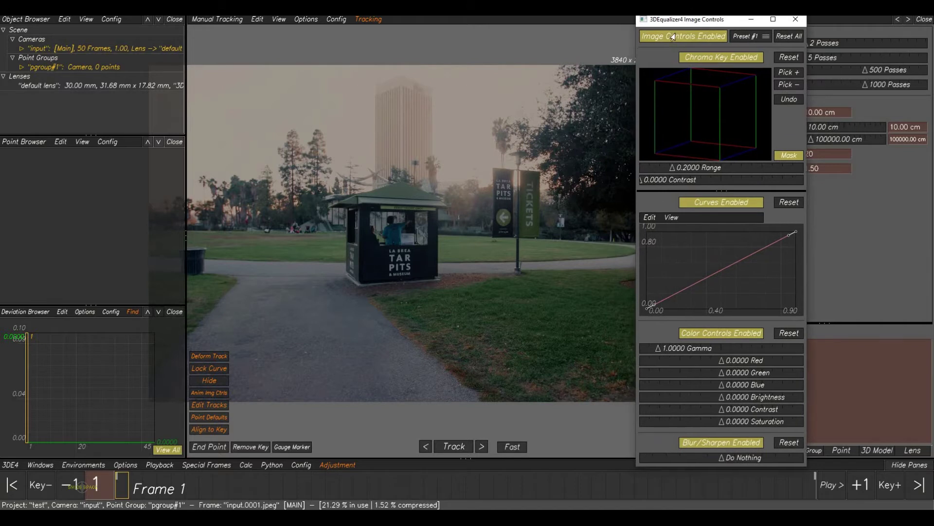
{"action": "scroll", "coordinate": [467, 335], "scroll_direction": "up", "scroll_amount": 6}
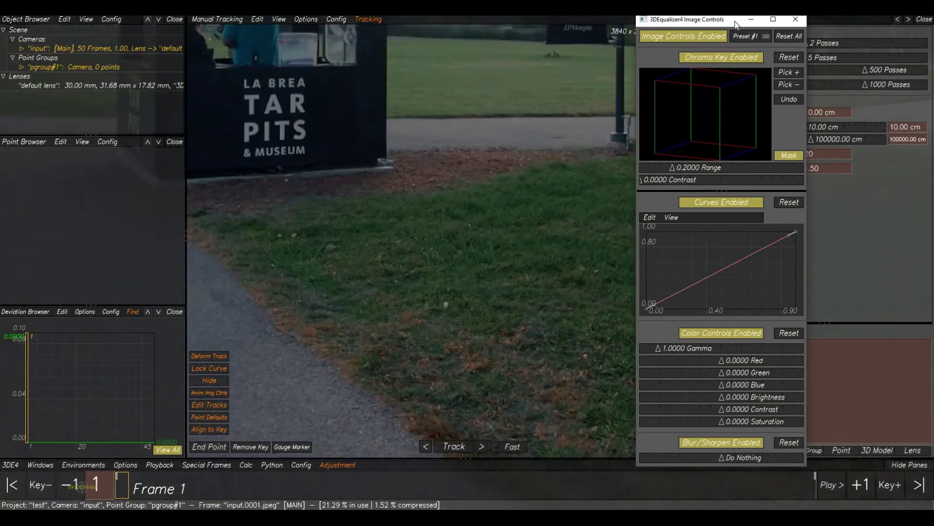
{"action": "left_click_drag", "start_coordinate": [735, 21], "coordinate": [776, 28]}
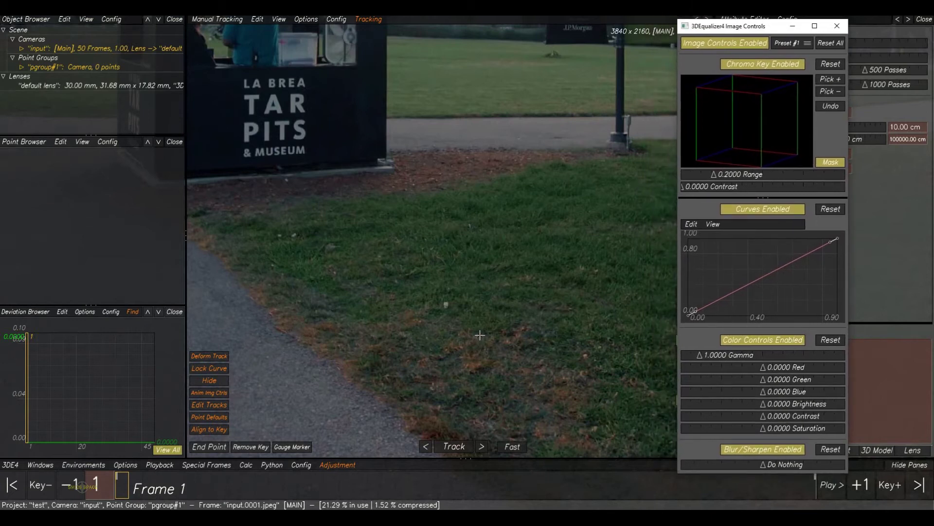
{"action": "scroll", "coordinate": [480, 335], "scroll_direction": "up", "scroll_amount": 1}
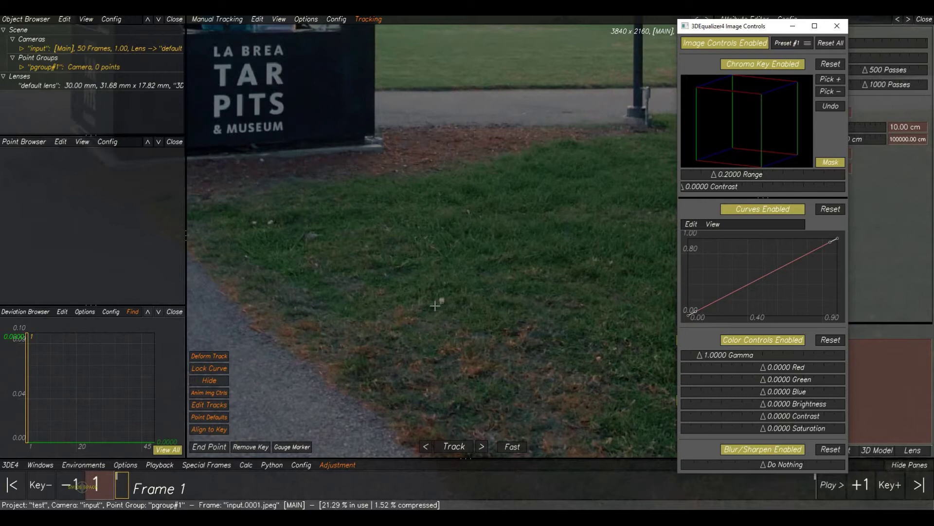
{"action": "scroll", "coordinate": [441, 303], "scroll_direction": "up", "scroll_amount": 3}
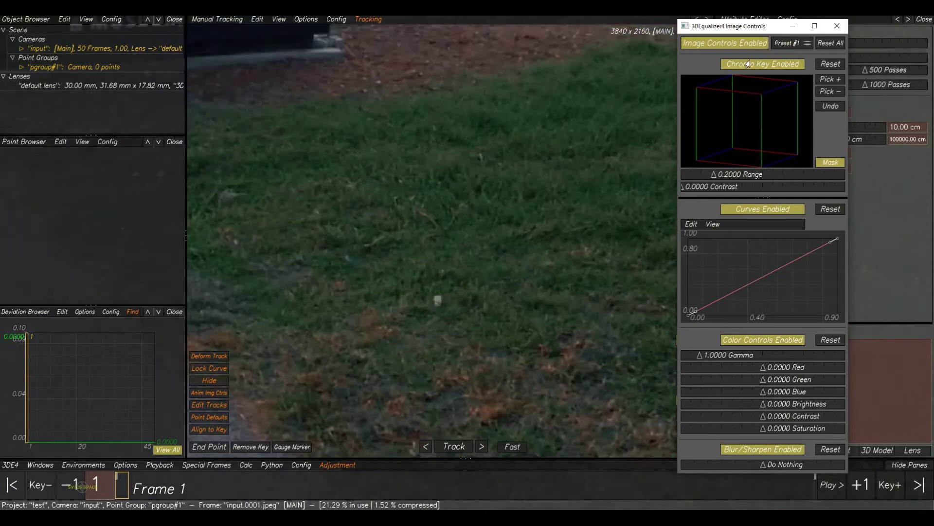
{"action": "left_click", "coordinate": [831, 79]}
{"action": "left_click", "coordinate": [437, 300]}
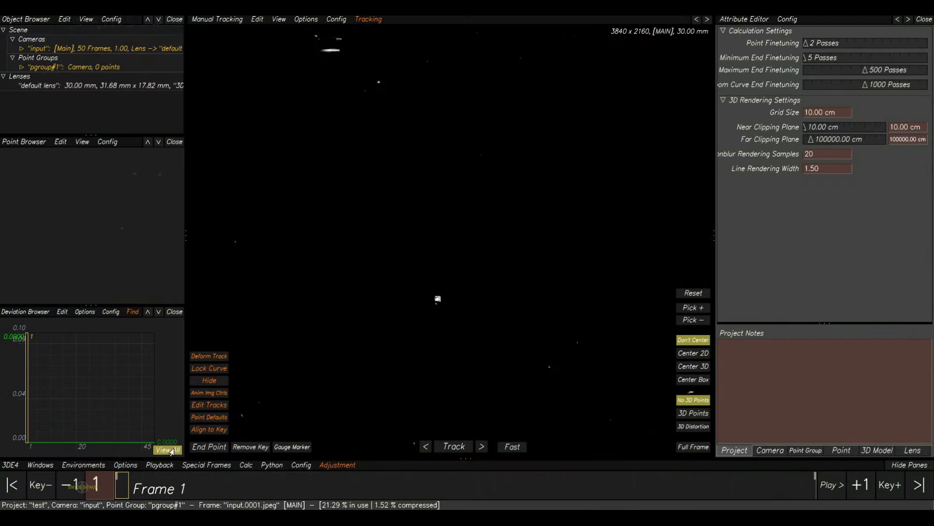
- Scrub through the first frames to examine the keyed white spot, then bring back the Image Controls window
{"action": "left_click_drag", "start_coordinate": [245, 489], "coordinate": [470, 253]}
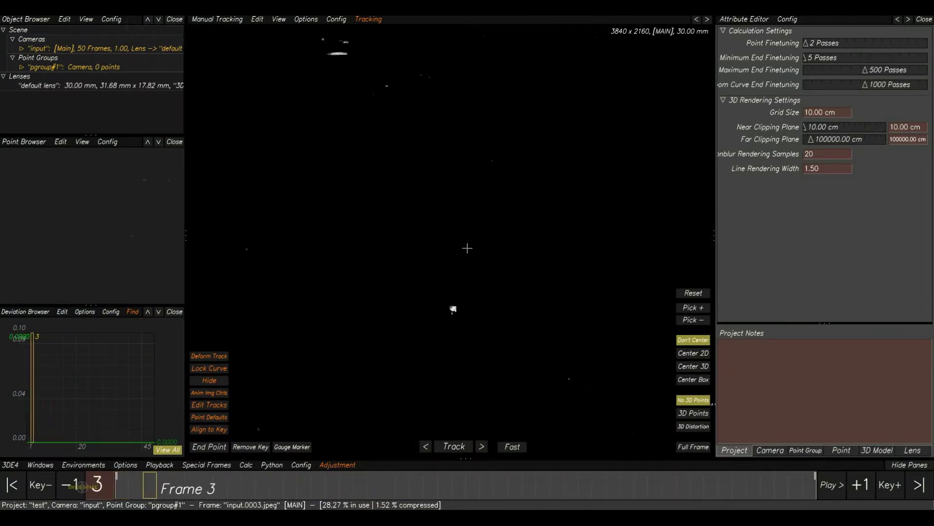
{"action": "scroll", "coordinate": [463, 253], "scroll_direction": "down", "scroll_amount": 2}
{"action": "middle_click_drag", "start_coordinate": [427, 275], "coordinate": [416, 236]}
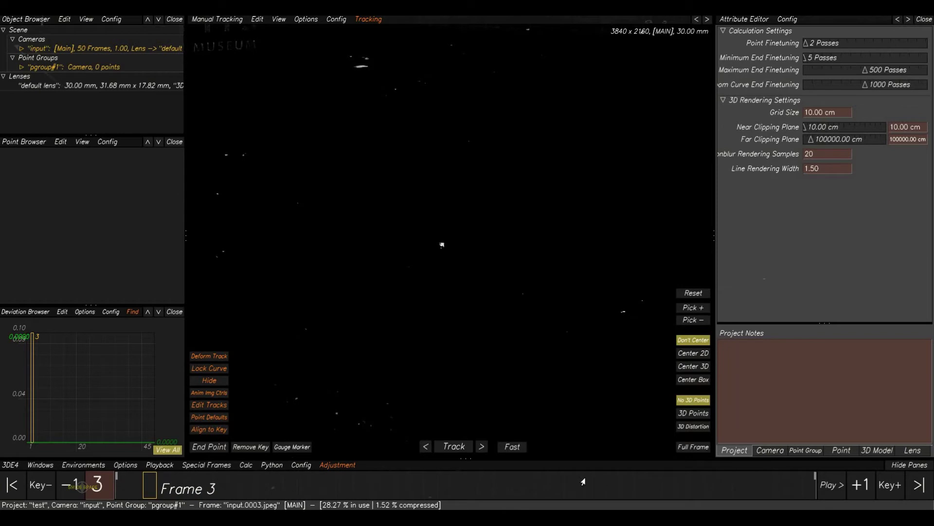
{"action": "left_click_drag", "start_coordinate": [583, 481], "coordinate": [552, 483]}
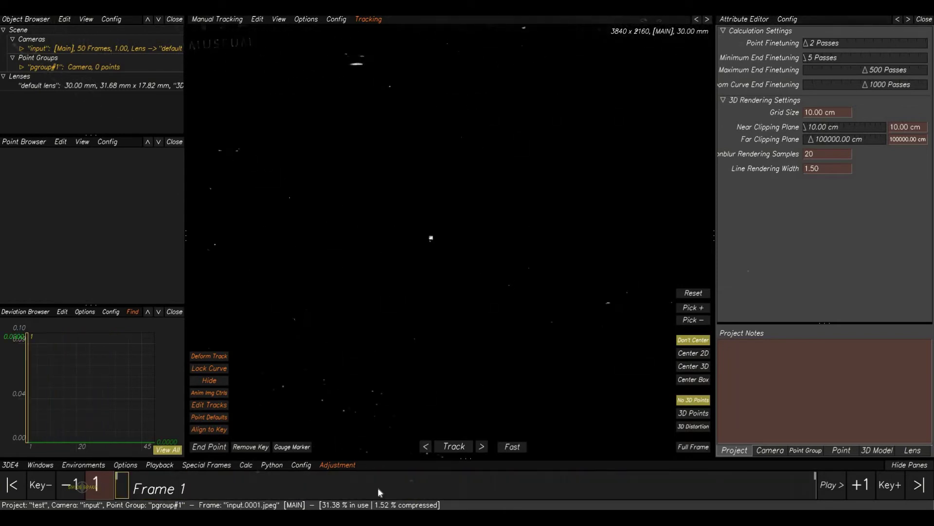
{"action": "left_click", "coordinate": [377, 458]}
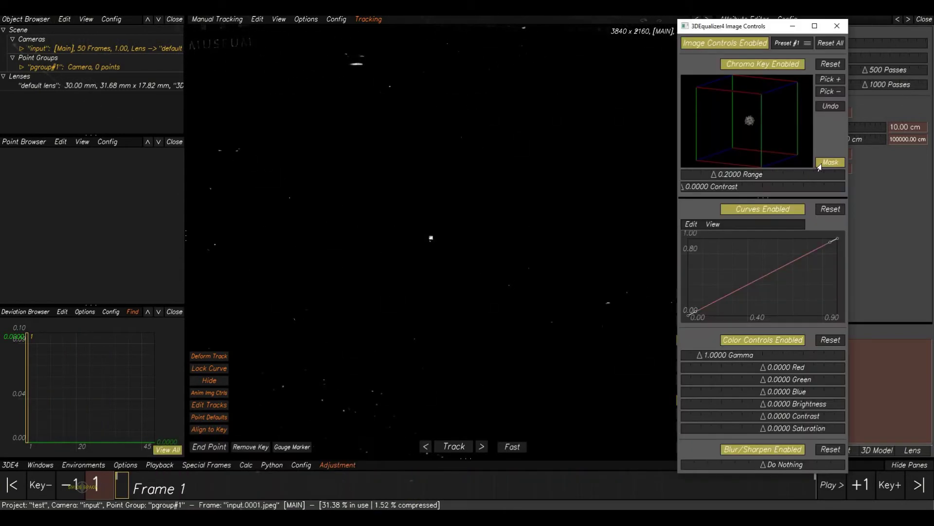
- Toggle the chroma key off and on to compare the footage, then reset it
{"action": "left_click", "coordinate": [798, 64]}
{"action": "left_click", "coordinate": [799, 63]}
{"action": "left_click", "coordinate": [798, 63]}
{"action": "left_click", "coordinate": [833, 63]}
{"action": "left_click", "coordinate": [831, 64]}
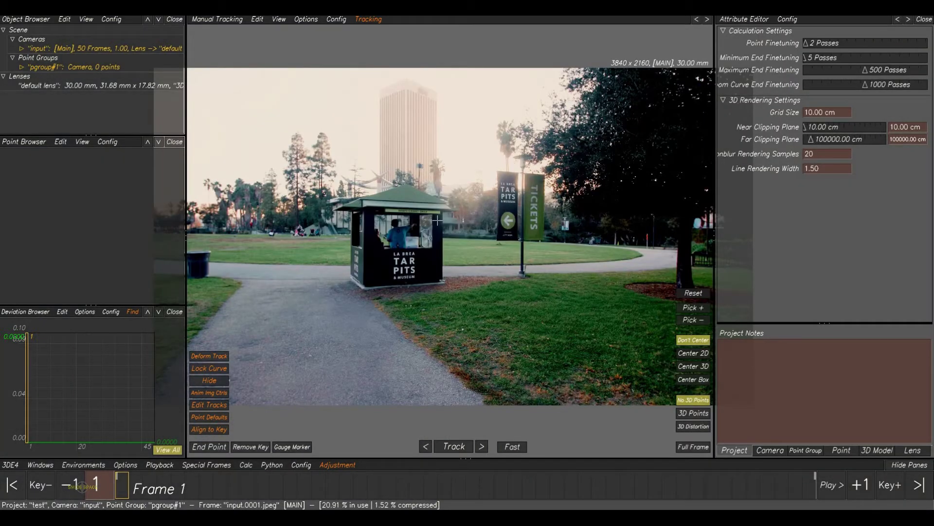
- With the manual tracking controls shown, add a tracking point on the R of "TAR" on the kiosk sign in frame 1
{"action": "left_click", "coordinate": [209, 19]}
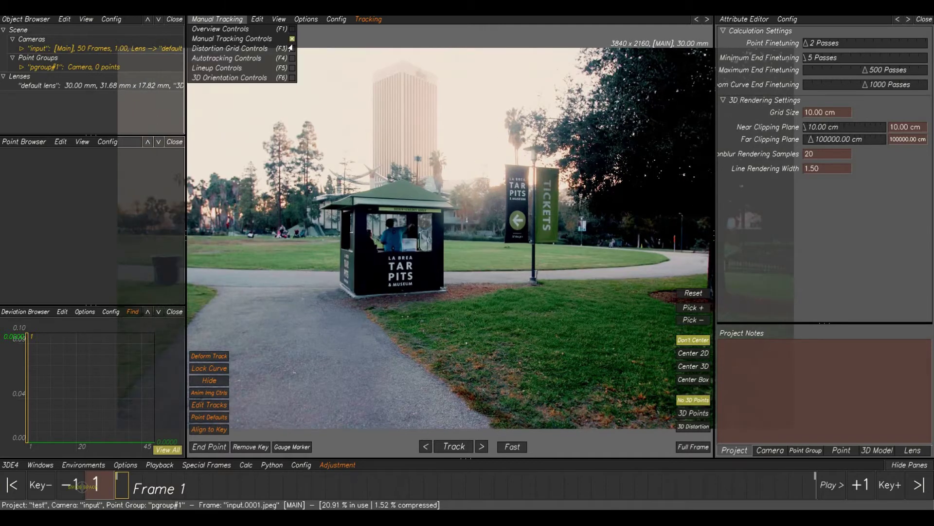
{"action": "left_click", "coordinate": [407, 238]}
{"action": "scroll", "coordinate": [333, 226], "scroll_direction": "down", "scroll_amount": 2}
{"action": "middle_click_drag", "start_coordinate": [370, 272], "coordinate": [379, 275]}
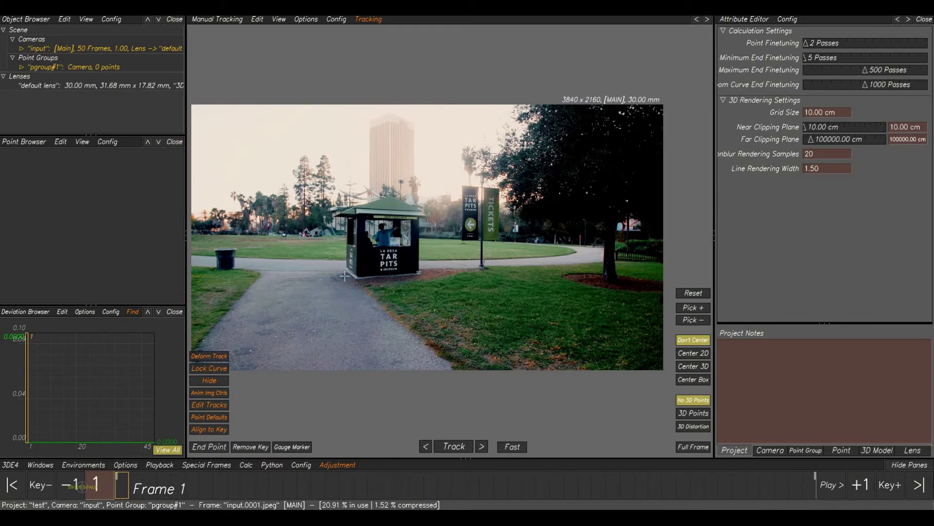
{"action": "scroll", "coordinate": [413, 280], "scroll_direction": "up", "scroll_amount": 3}
{"action": "middle_click_drag", "start_coordinate": [447, 302], "coordinate": [657, 324]}
{"action": "scroll", "coordinate": [489, 319], "scroll_direction": "up", "scroll_amount": 3}
{"action": "scroll", "coordinate": [610, 354], "scroll_direction": "up", "scroll_amount": 1}
{"action": "scroll", "coordinate": [658, 324], "scroll_direction": "up", "scroll_amount": 1}
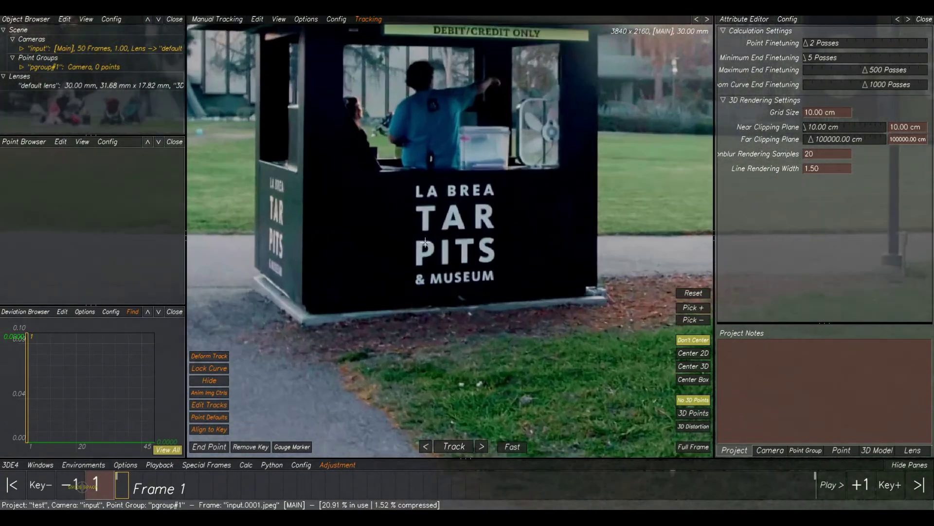
{"action": "scroll", "coordinate": [475, 284], "scroll_direction": "up", "scroll_amount": 1}
{"action": "middle_click_drag", "start_coordinate": [527, 256], "coordinate": [487, 294]}
{"action": "scroll", "coordinate": [451, 273], "scroll_direction": "up", "scroll_amount": 2}
{"action": "scroll", "coordinate": [453, 282], "scroll_direction": "down", "scroll_amount": 1}
{"action": "scroll", "coordinate": [479, 293], "scroll_direction": "up", "scroll_amount": 1}
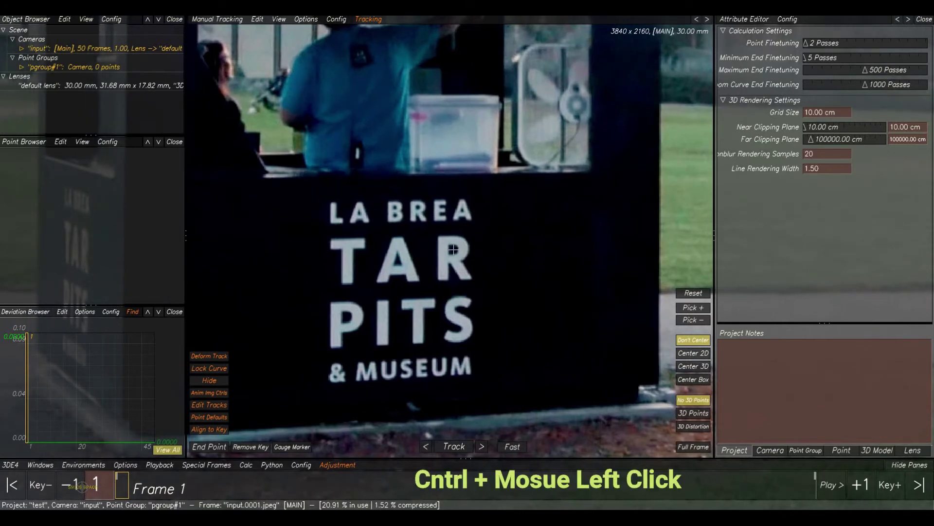
{"action": "left_click", "coordinate": [453, 249], "text": "ctrl"}
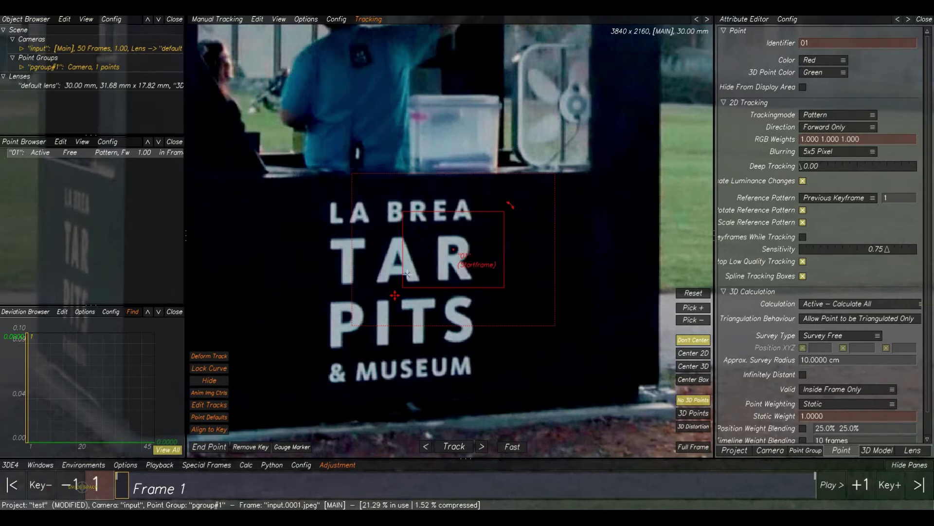
- Shrink the point's pattern box and search area so they fit closely around the letter R
{"action": "left_click_drag", "start_coordinate": [424, 287], "coordinate": [447, 287]}
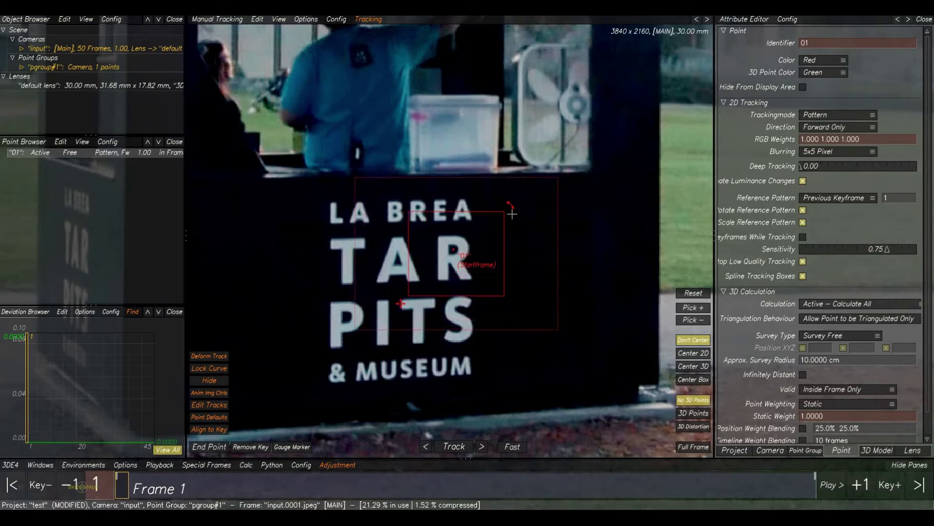
{"action": "left_click_drag", "start_coordinate": [504, 212], "coordinate": [484, 227]}
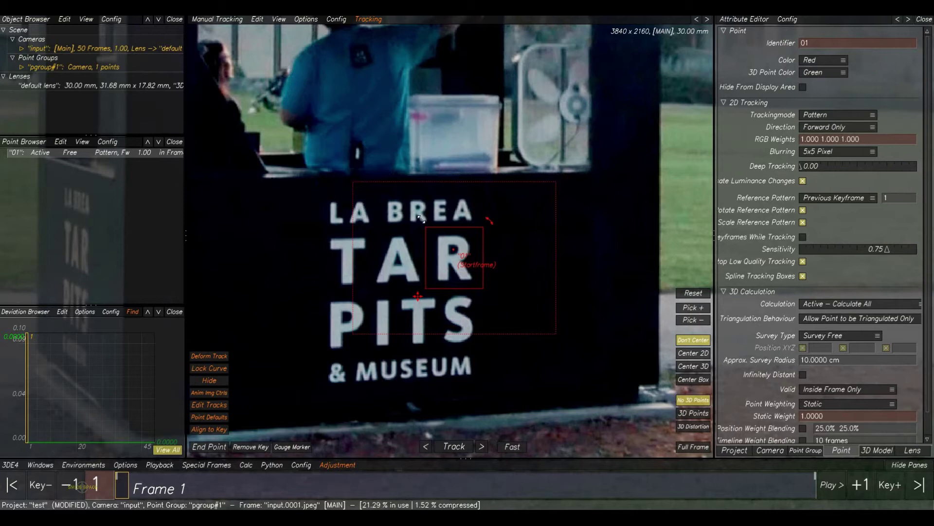
{"action": "left_click_drag", "start_coordinate": [353, 182], "coordinate": [414, 212]}
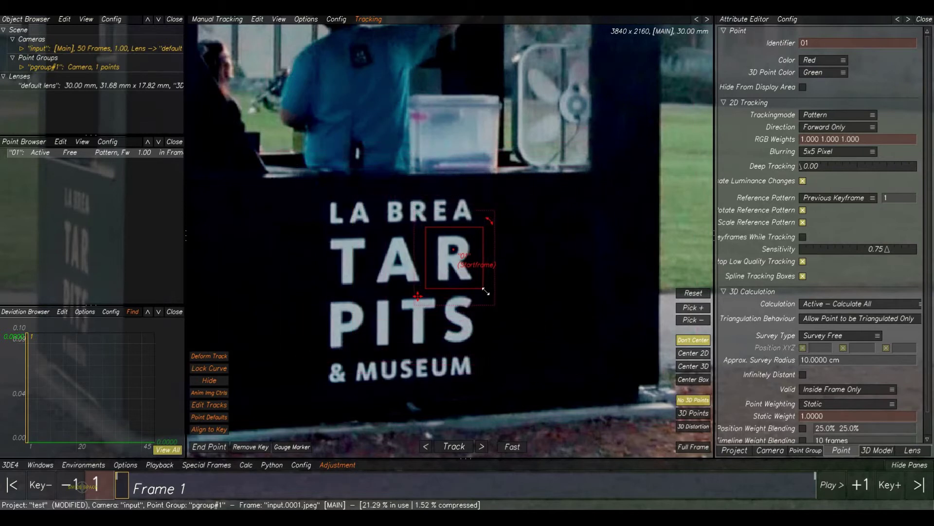
{"action": "left_click_drag", "start_coordinate": [485, 287], "coordinate": [512, 294]}
{"action": "left_click_drag", "start_coordinate": [429, 282], "coordinate": [429, 282]}
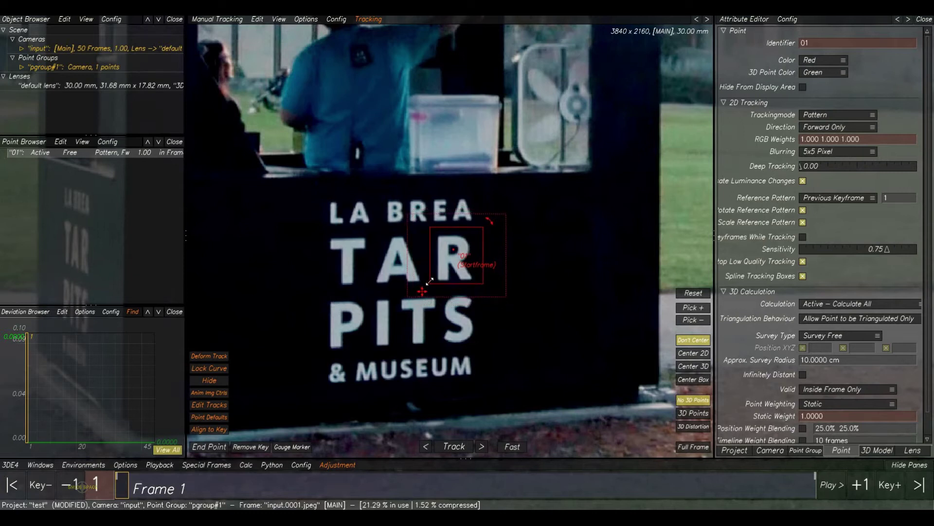
- Track the point on the letter R forward, center the view on it in 2D, and return to frame 1
{"action": "left_click", "coordinate": [451, 447]}
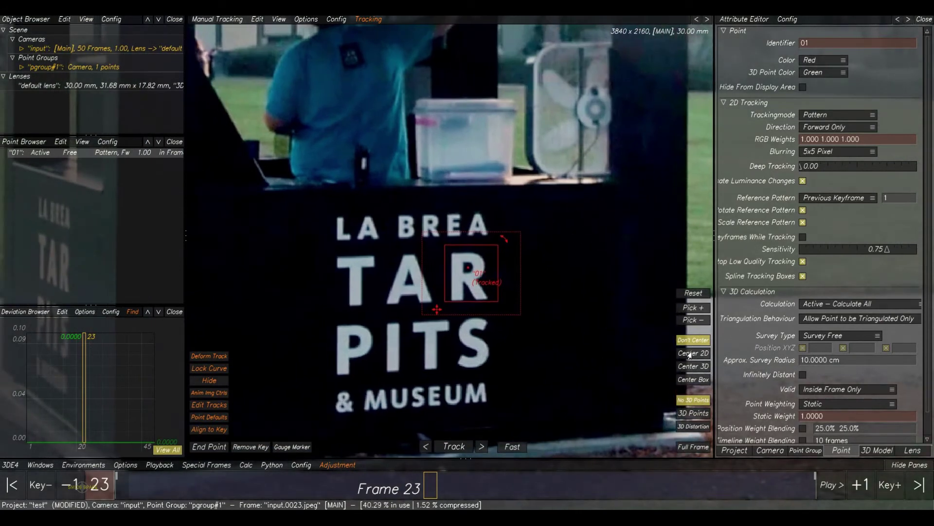
{"action": "left_click", "coordinate": [690, 354]}
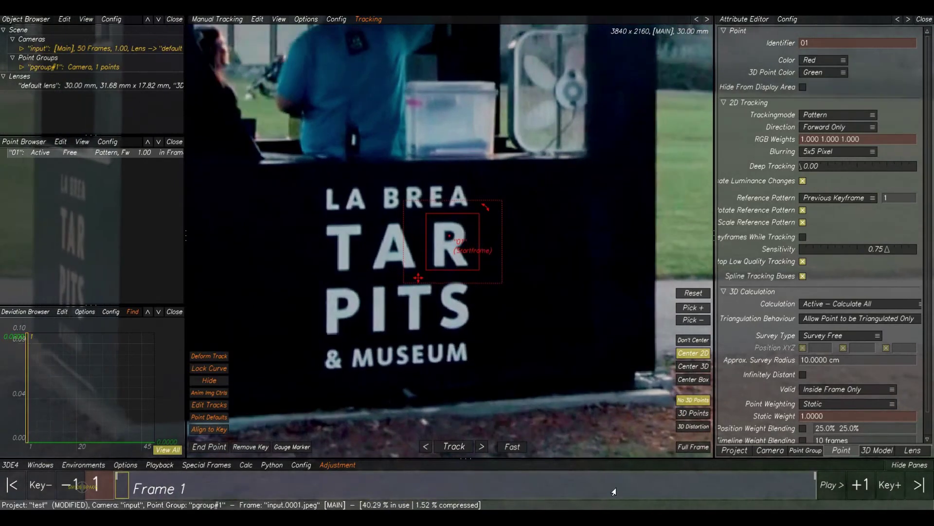
{"action": "left_click_drag", "start_coordinate": [434, 493], "coordinate": [118, 494]}
{"action": "scroll", "coordinate": [439, 338], "scroll_direction": "down", "scroll_amount": 3}
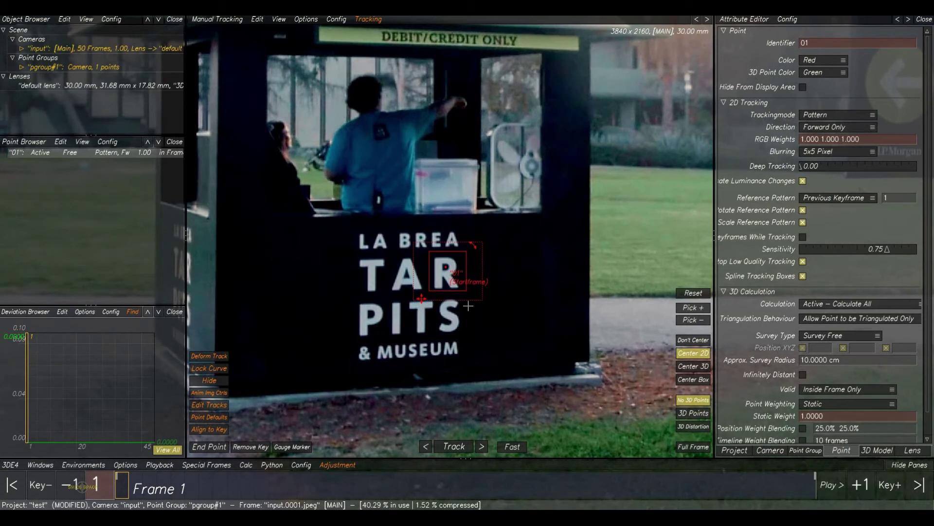
{"action": "scroll", "coordinate": [475, 298], "scroll_direction": "up", "scroll_amount": 3}
- Adjust the size, offset and rotation of the tracking boxes around the letter R
{"action": "left_click_drag", "start_coordinate": [487, 298], "coordinate": [493, 304]}
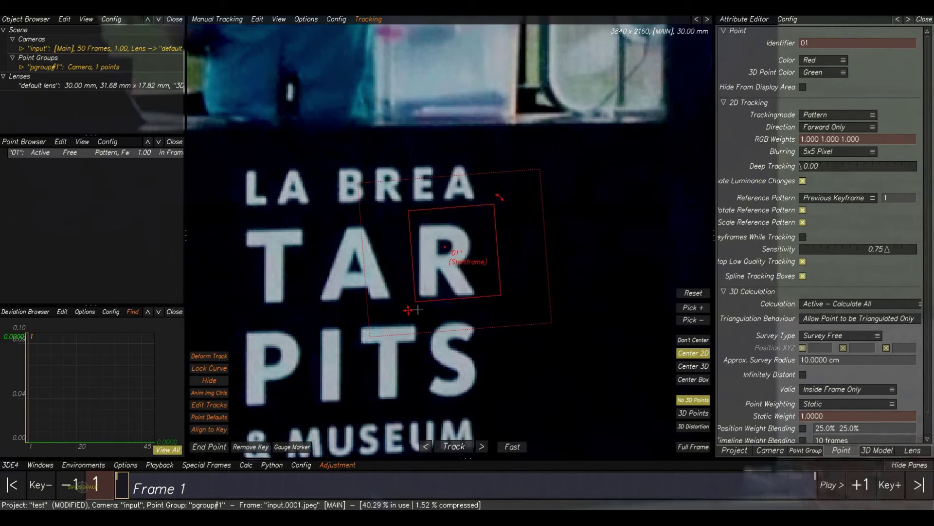
{"action": "left_click_drag", "start_coordinate": [407, 312], "coordinate": [402, 317]}
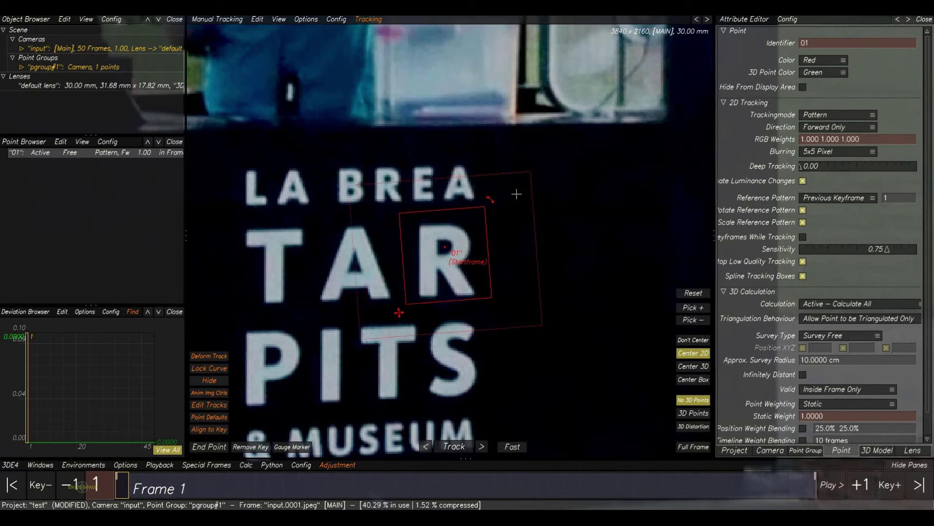
{"action": "left_click_drag", "start_coordinate": [487, 190], "coordinate": [503, 211]}
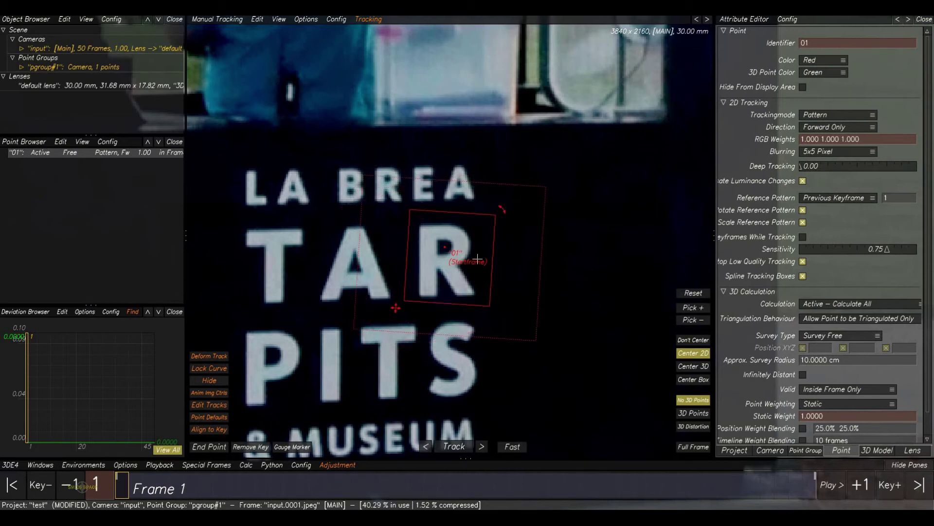
{"action": "scroll", "coordinate": [477, 261], "scroll_direction": "up", "scroll_amount": 2}
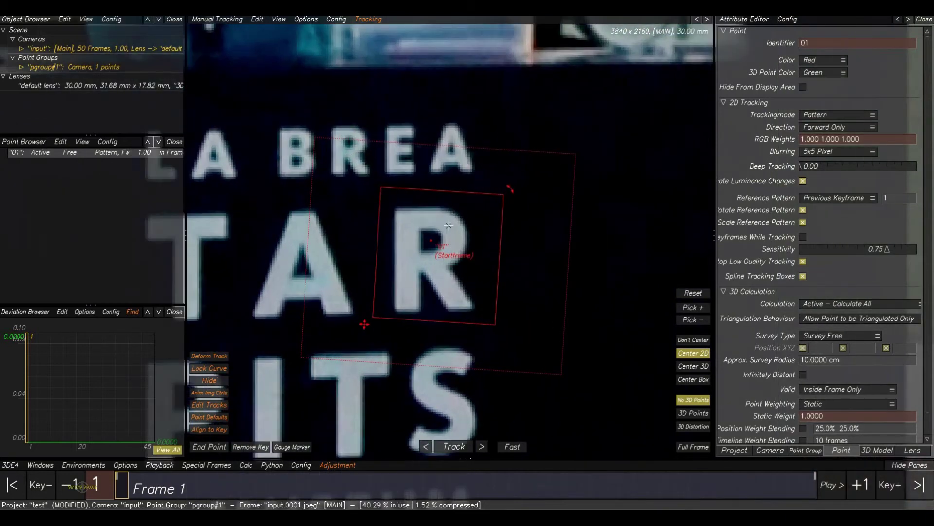
{"action": "scroll", "coordinate": [431, 246], "scroll_direction": "up", "scroll_amount": 2}
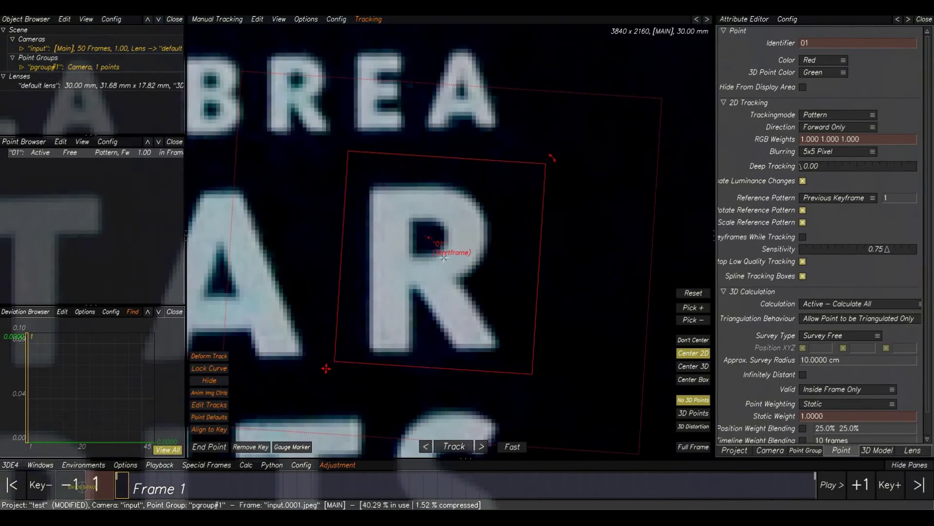
{"action": "scroll", "coordinate": [454, 256], "scroll_direction": "down", "scroll_amount": 3}
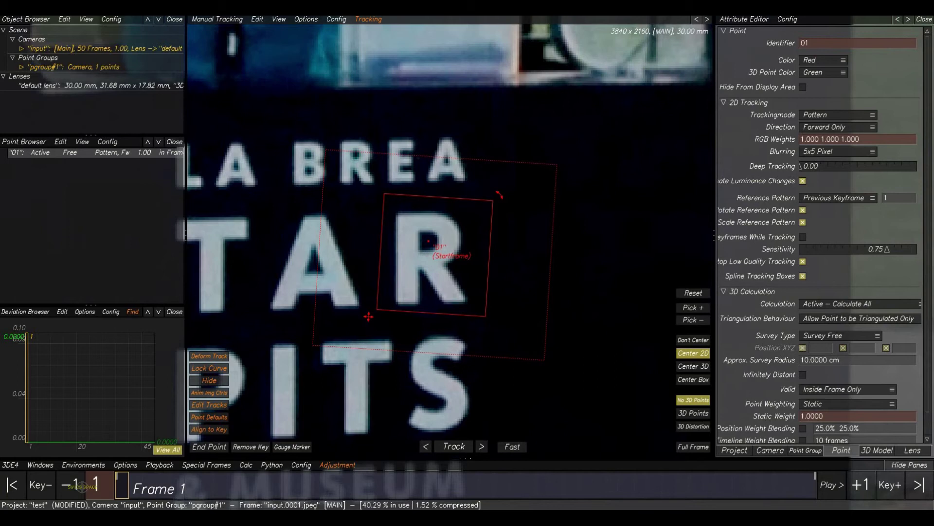
- Try hiding the tracking boxes and switching the point infos between All and None
{"action": "left_click", "coordinate": [278, 19]}
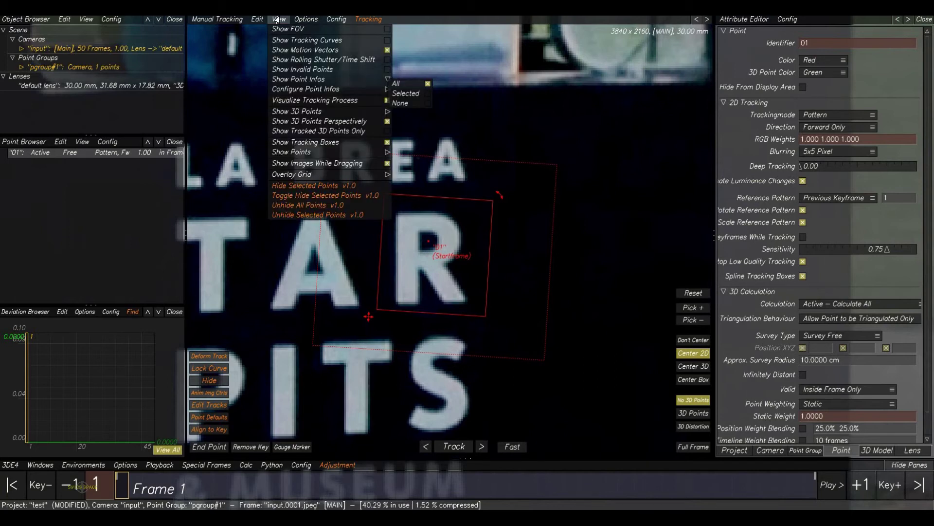
{"action": "left_click", "coordinate": [288, 142]}
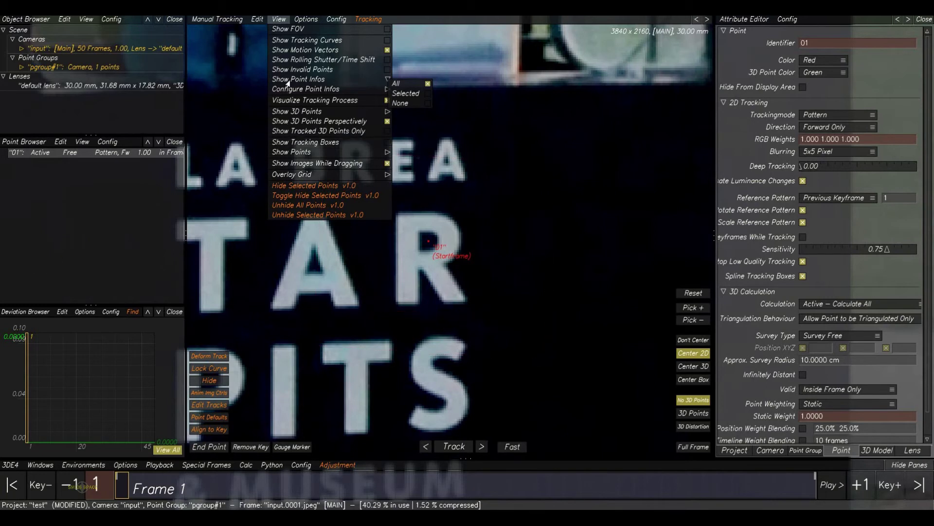
{"action": "left_click", "coordinate": [402, 103]}
{"action": "left_click", "coordinate": [405, 84]}
{"action": "left_click", "coordinate": [405, 104]}
{"action": "left_click", "coordinate": [405, 85]}
{"action": "left_click", "coordinate": [404, 103]}
{"action": "left_click", "coordinate": [506, 214]}
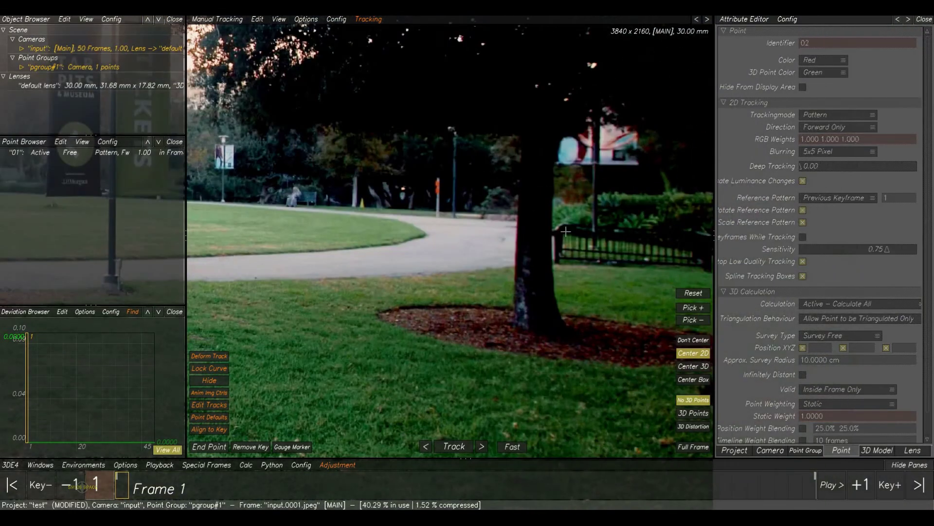
- Add a second tracking point at the dark square on the distant sign behind the tree and tighten its tracking boxes
{"action": "middle_click_drag", "start_coordinate": [566, 232], "coordinate": [410, 340]}
{"action": "scroll", "coordinate": [486, 246], "scroll_direction": "up", "scroll_amount": 6}
{"action": "scroll", "coordinate": [410, 339], "scroll_direction": "down", "scroll_amount": 1}
{"action": "mouse_move", "coordinate": [122, 485]}
{"action": "left_mouse_down"}
{"action": "mouse_move", "coordinate": [276, 486]}
{"action": "mouse_move", "coordinate": [121, 486]}
{"action": "left_mouse_up"}
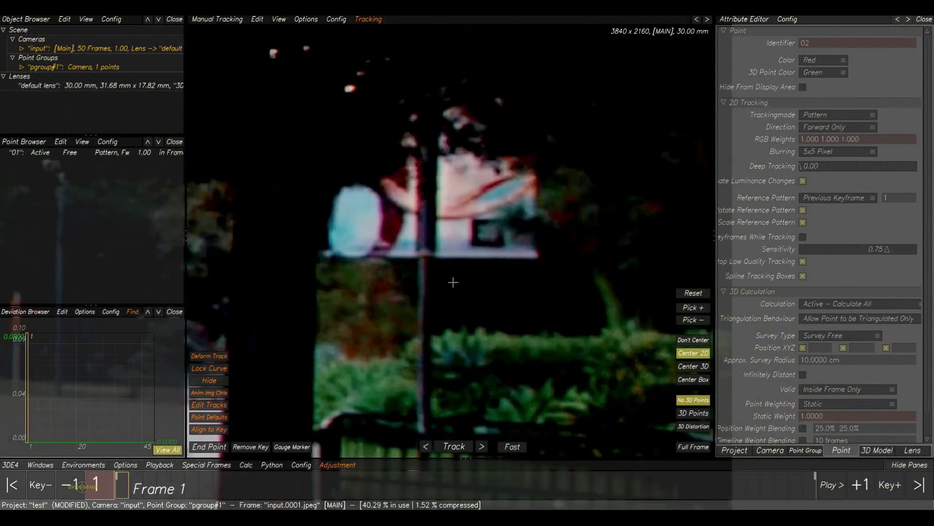
{"action": "scroll", "coordinate": [450, 280], "scroll_direction": "up", "scroll_amount": 4}
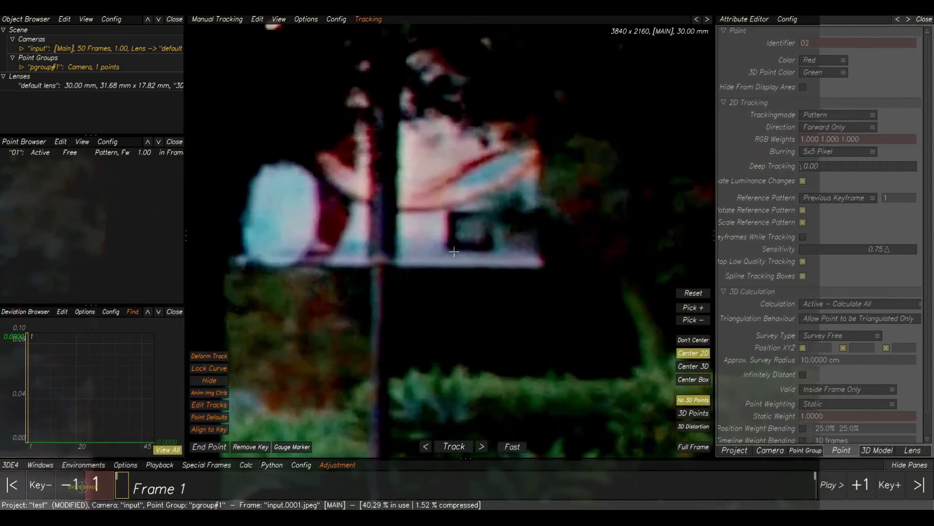
{"action": "scroll", "coordinate": [453, 238], "scroll_direction": "up", "scroll_amount": 1}
{"action": "left_click", "coordinate": [453, 240], "text": "ctrl"}
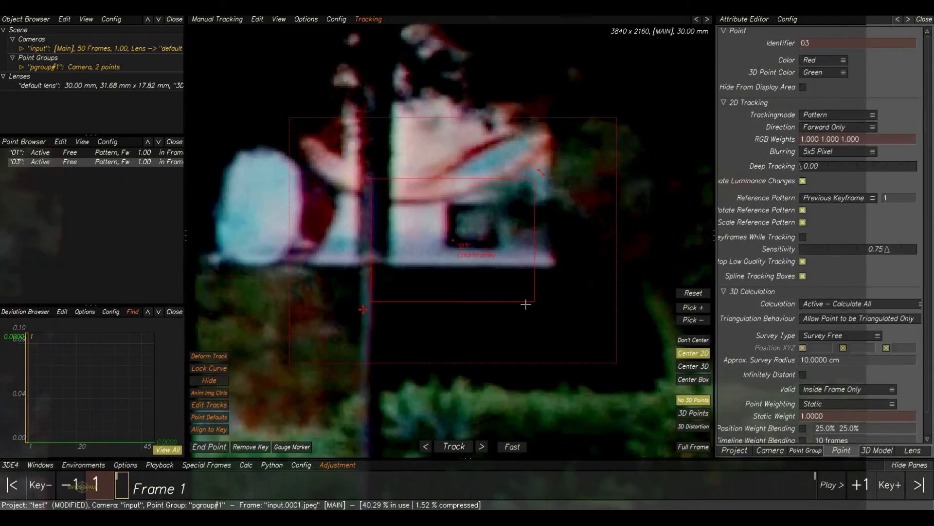
{"action": "left_click_drag", "start_coordinate": [477, 250], "coordinate": [479, 252]}
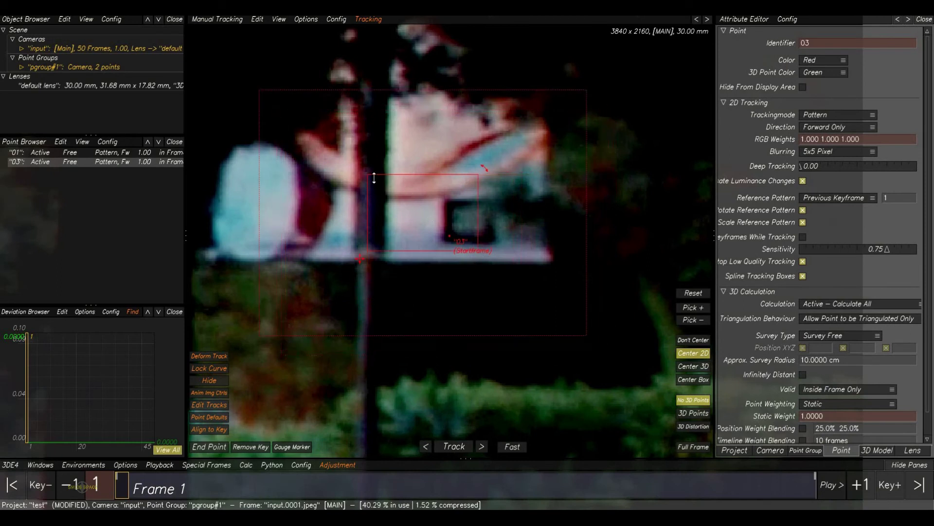
{"action": "left_click_drag", "start_coordinate": [433, 197], "coordinate": [434, 197]}
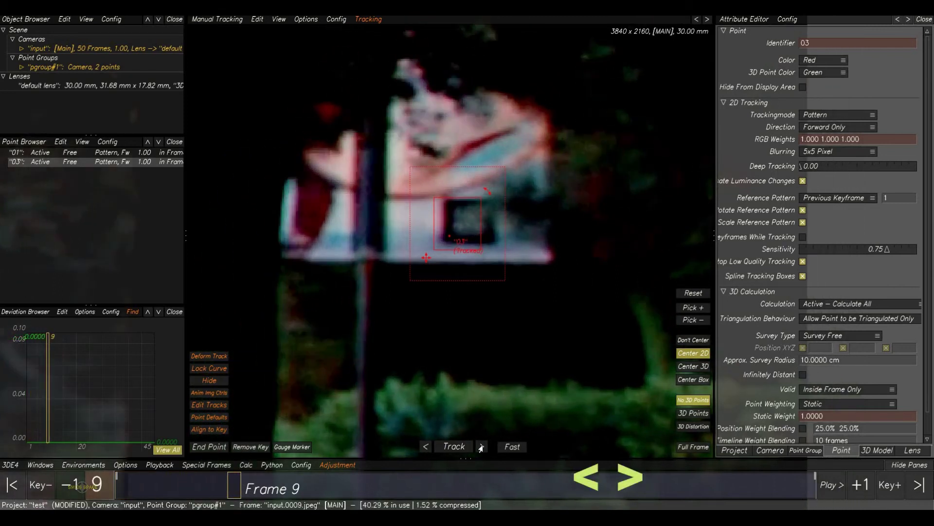
- Track the dark square's point in single-frame steps, backward and forward, and end its track at frame 22
{"action": "left_click", "coordinate": [427, 446]}
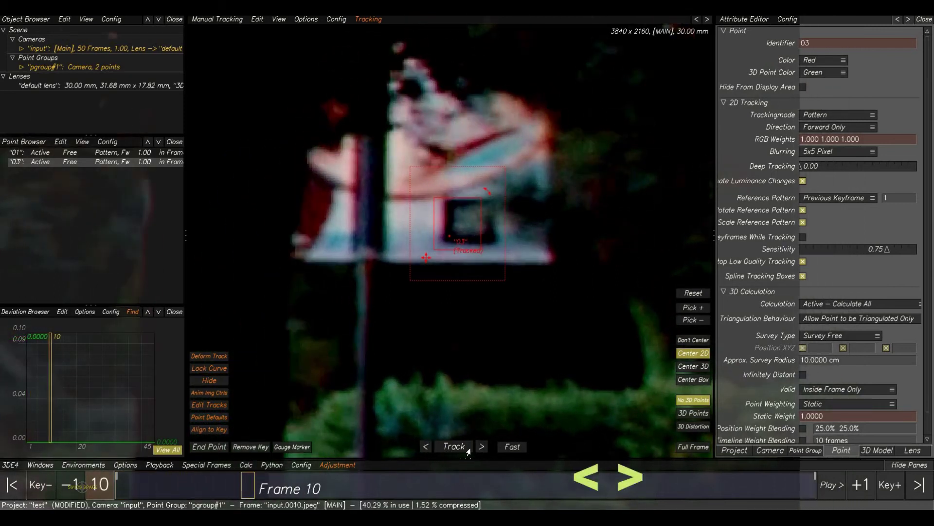
{"action": "left_click", "coordinate": [481, 448]}
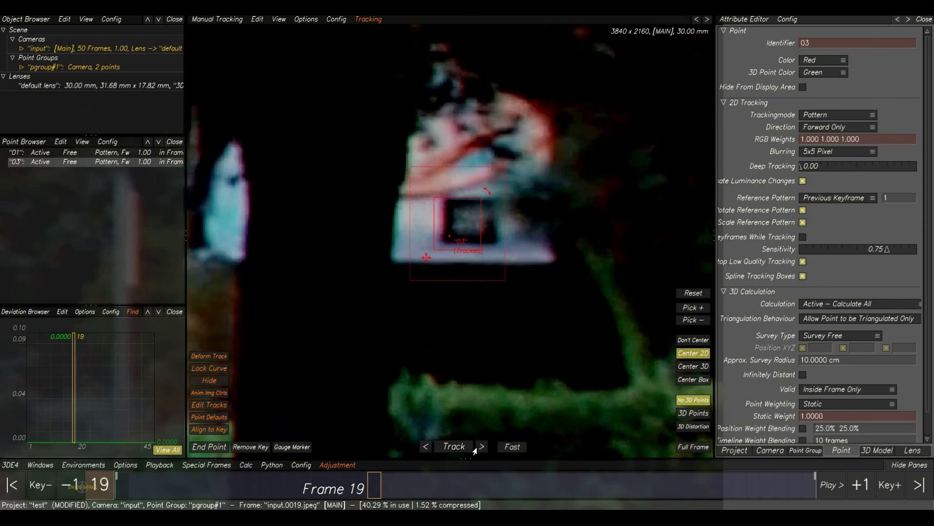
{"action": "left_click", "coordinate": [425, 447]}
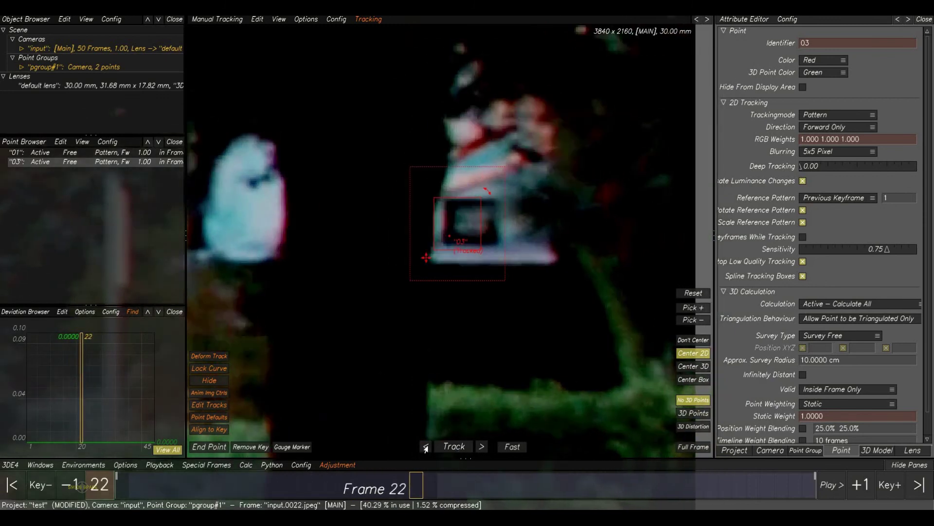
{"action": "left_click", "coordinate": [480, 448]}
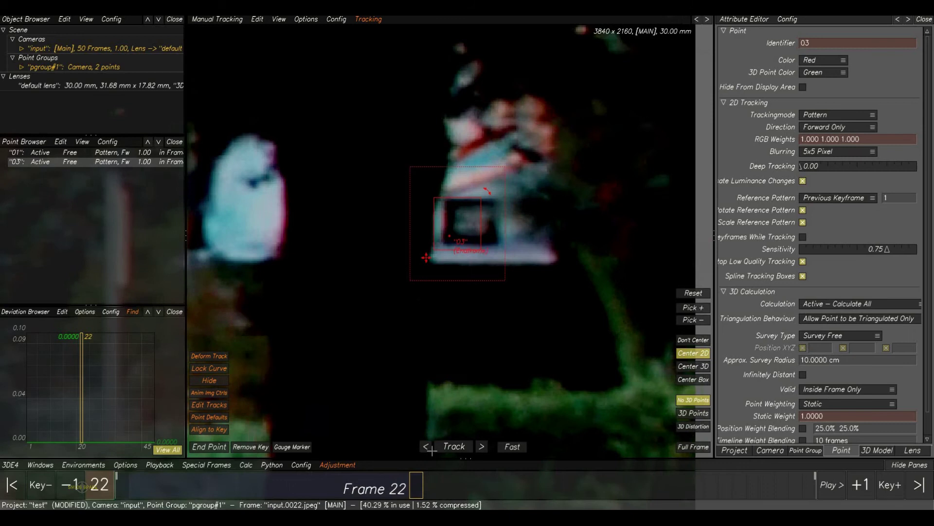
- Step through the frames to frame 36 and set a new start position for the point on the dark square
{"action": "key", "text": "Left"}
{"action": "key", "text": "Right"}
{"action": "key", "text": "Left"}
{"action": "key", "text": "Right"}
{"action": "key", "text": "Left"}
{"action": "key", "text": "Right"}
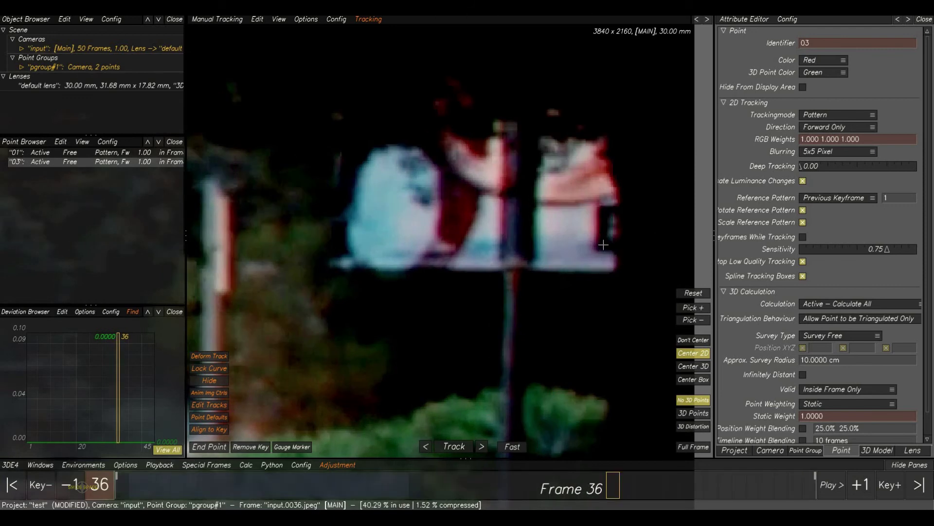
{"action": "left_click", "coordinate": [604, 244], "text": "alt"}
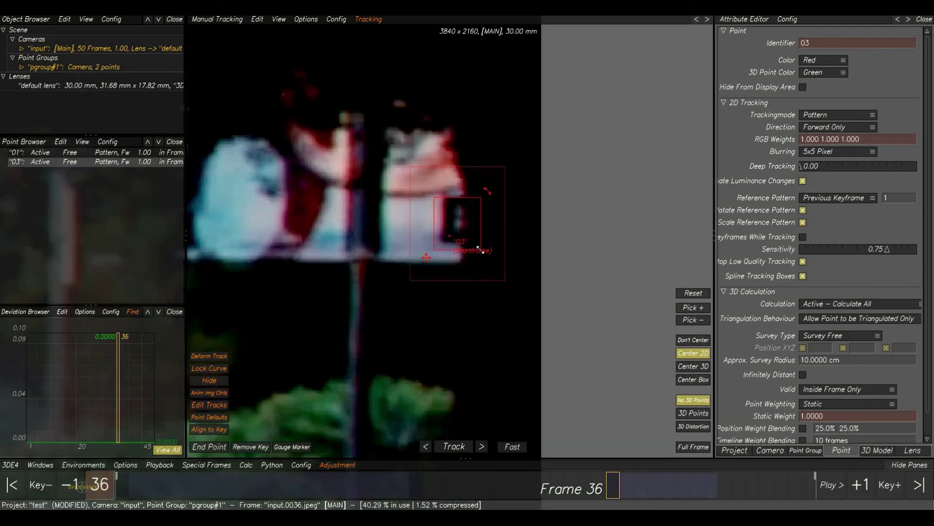
- Refit the point's pattern box and search area to the visible edge of the dark square at frame 36
{"action": "left_click_drag", "start_coordinate": [457, 245], "coordinate": [457, 246]}
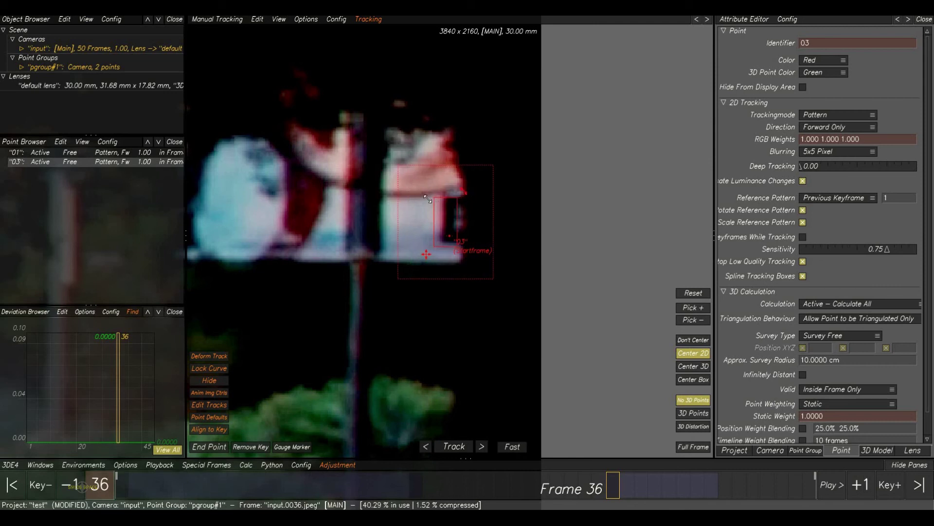
{"action": "left_click_drag", "start_coordinate": [427, 198], "coordinate": [419, 199]}
{"action": "left_click_drag", "start_coordinate": [394, 269], "coordinate": [394, 268]}
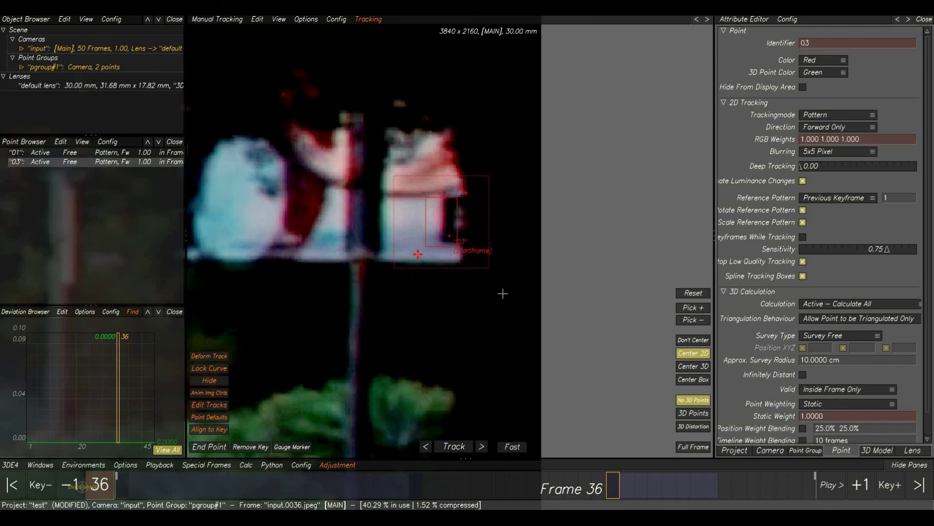
- Jump back and forth between the point's keyframes at frames 22 and 36 to compare its placement
{"action": "key", "text": "ctrl+Left"}
{"action": "key", "text": "ctrl+Right"}
{"action": "key", "text": "ctrl+Left"}
{"action": "key", "text": "ctrl+Right"}
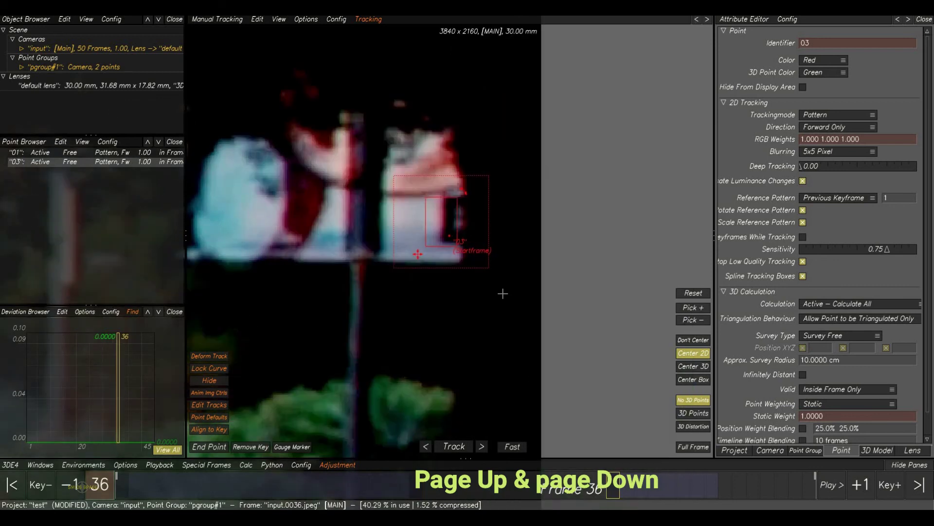
{"action": "key", "text": "Page_Up"}
{"action": "key", "text": "Page_Down"}
{"action": "key", "text": "Page_Up"}
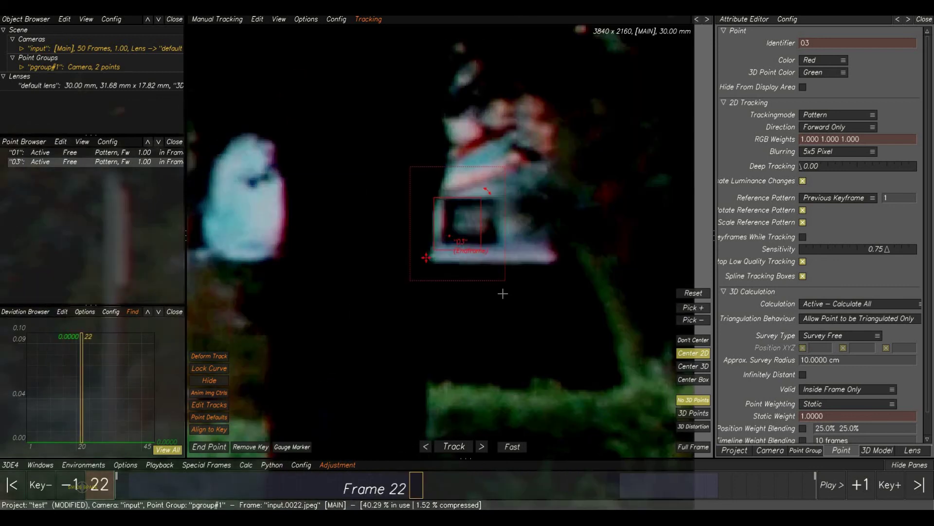
{"action": "key", "text": "Page_Down"}
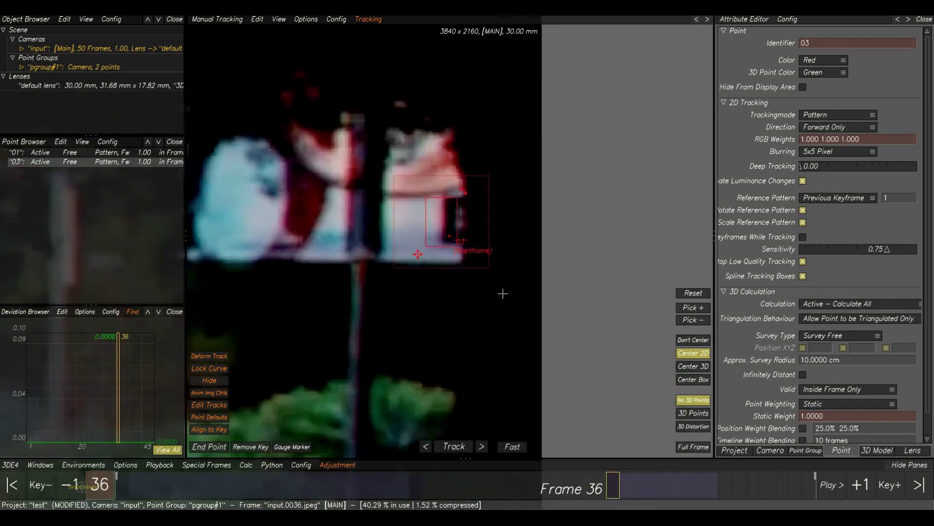
{"action": "key", "text": "Page_Up"}
{"action": "key", "text": "Page_Down"}
{"action": "key", "text": "Page_Up"}
{"action": "key", "text": "Page_Down"}
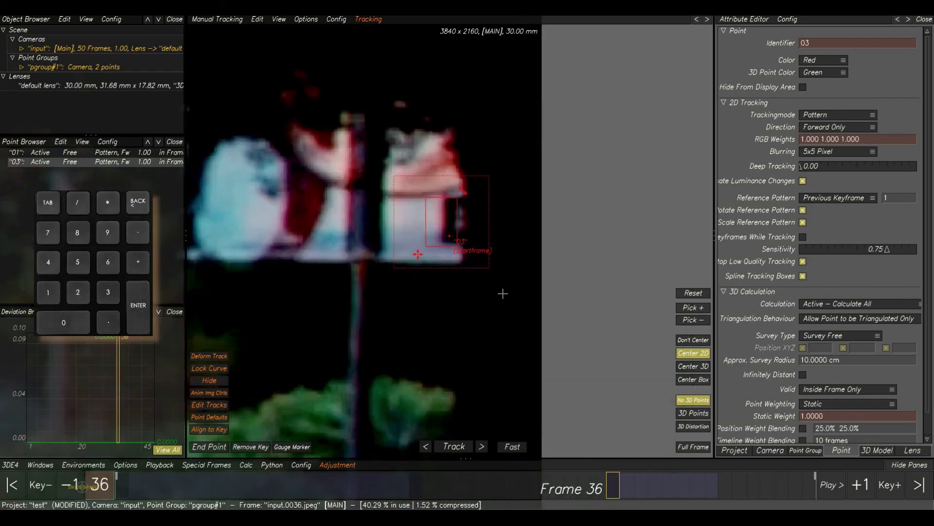
{"action": "key", "text": "Page_Up"}
{"action": "key", "text": "Page_Down"}
{"action": "key", "text": "Page_Up"}
{"action": "key", "text": "Page_Down"}
{"action": "key", "text": "Page_Up"}
{"action": "key", "text": "Page_Down"}
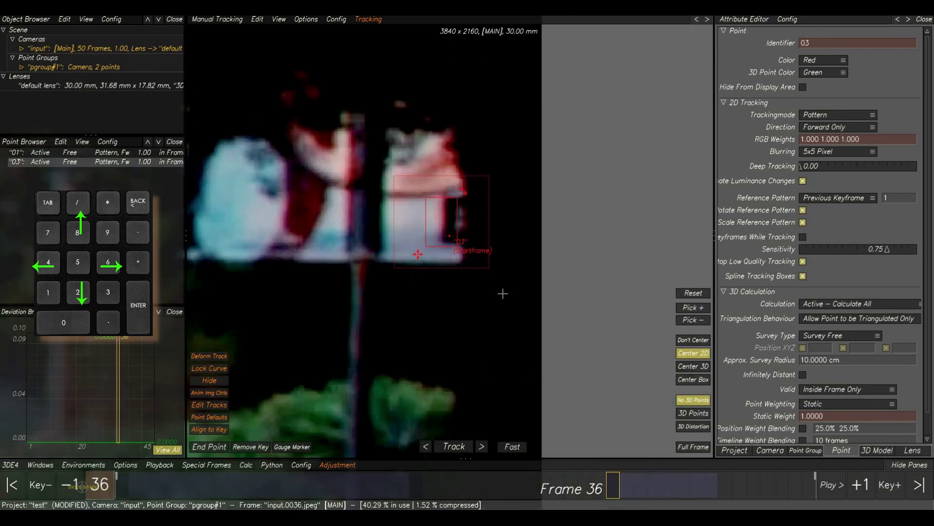